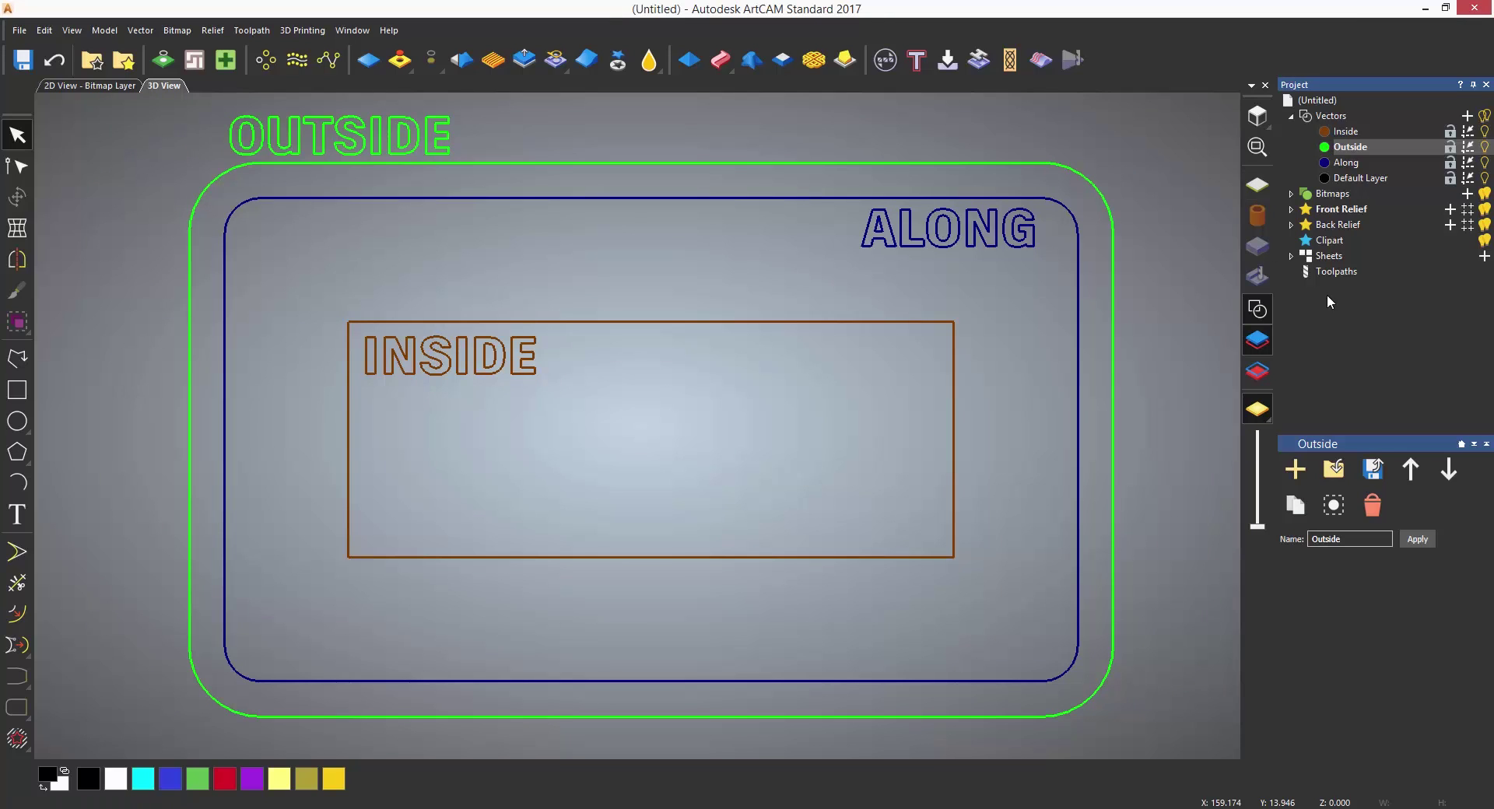
Step: Show the Toolpaths panel from the Project tree
click(1337, 272)
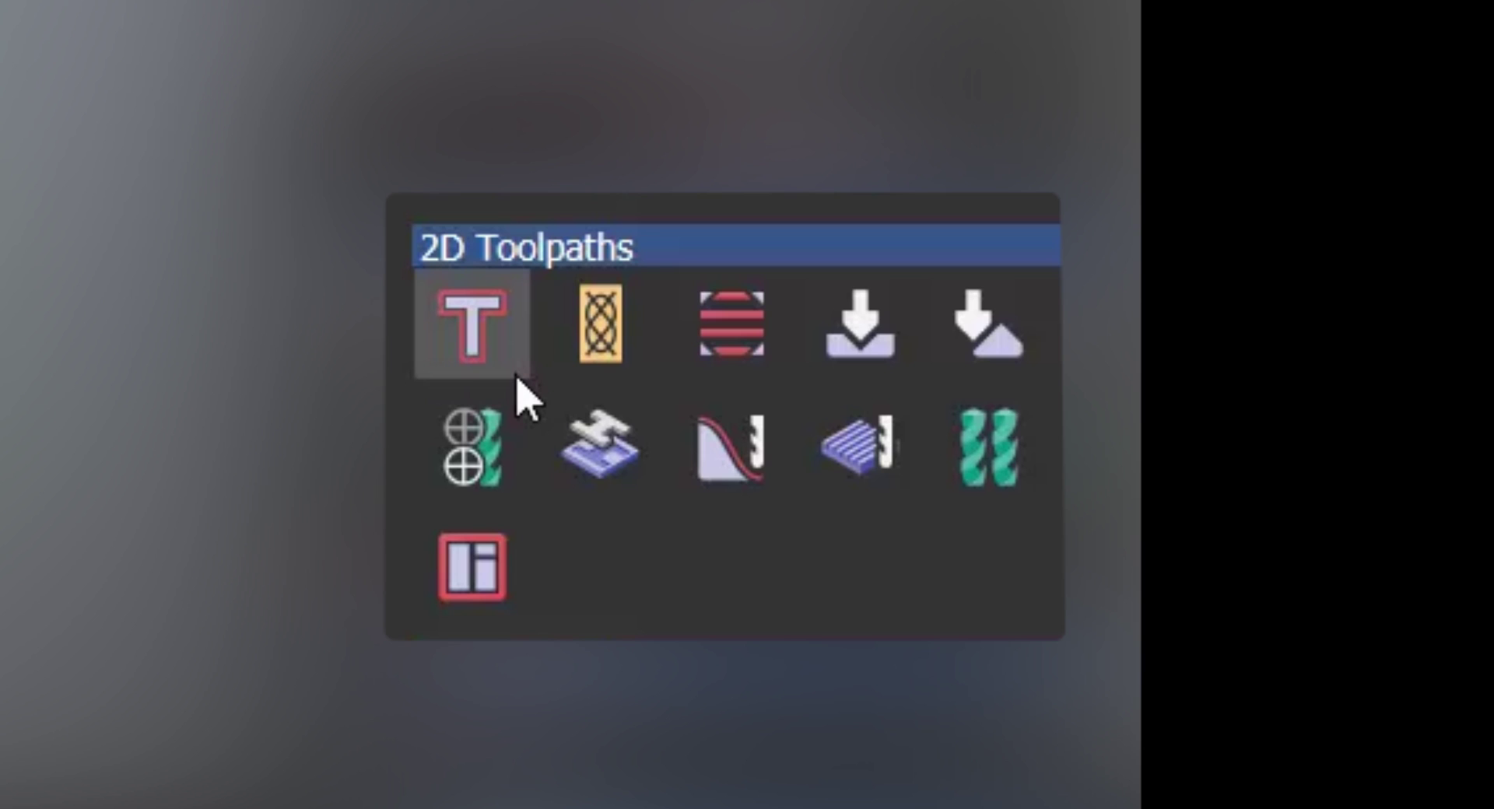
Step: Start a new Profiling toolpath from the 2D Toolpaths section
click(517, 377)
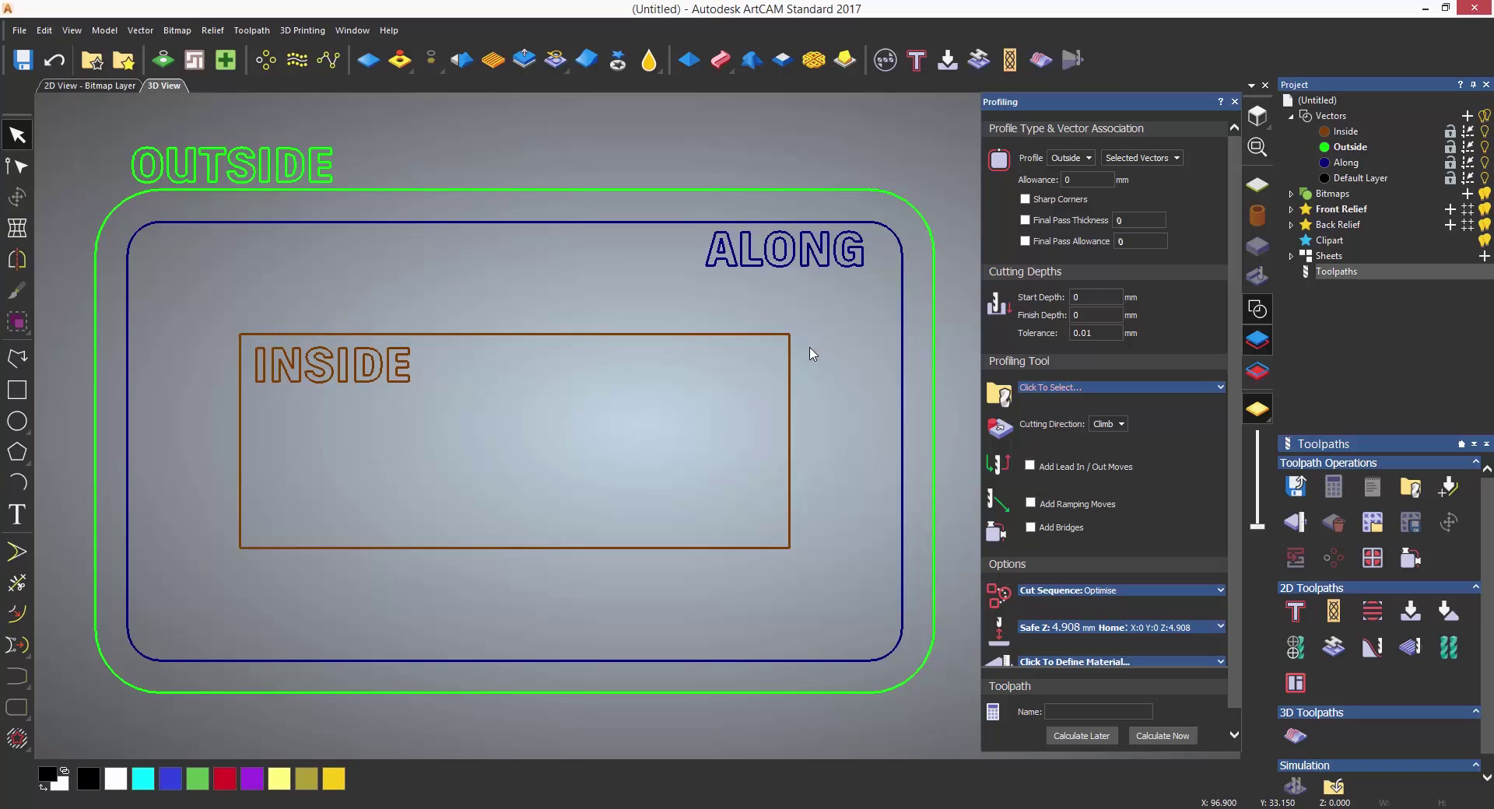
Step: Select the INSIDE rectangle and change the profile side from Outside to Inside
click(754, 336)
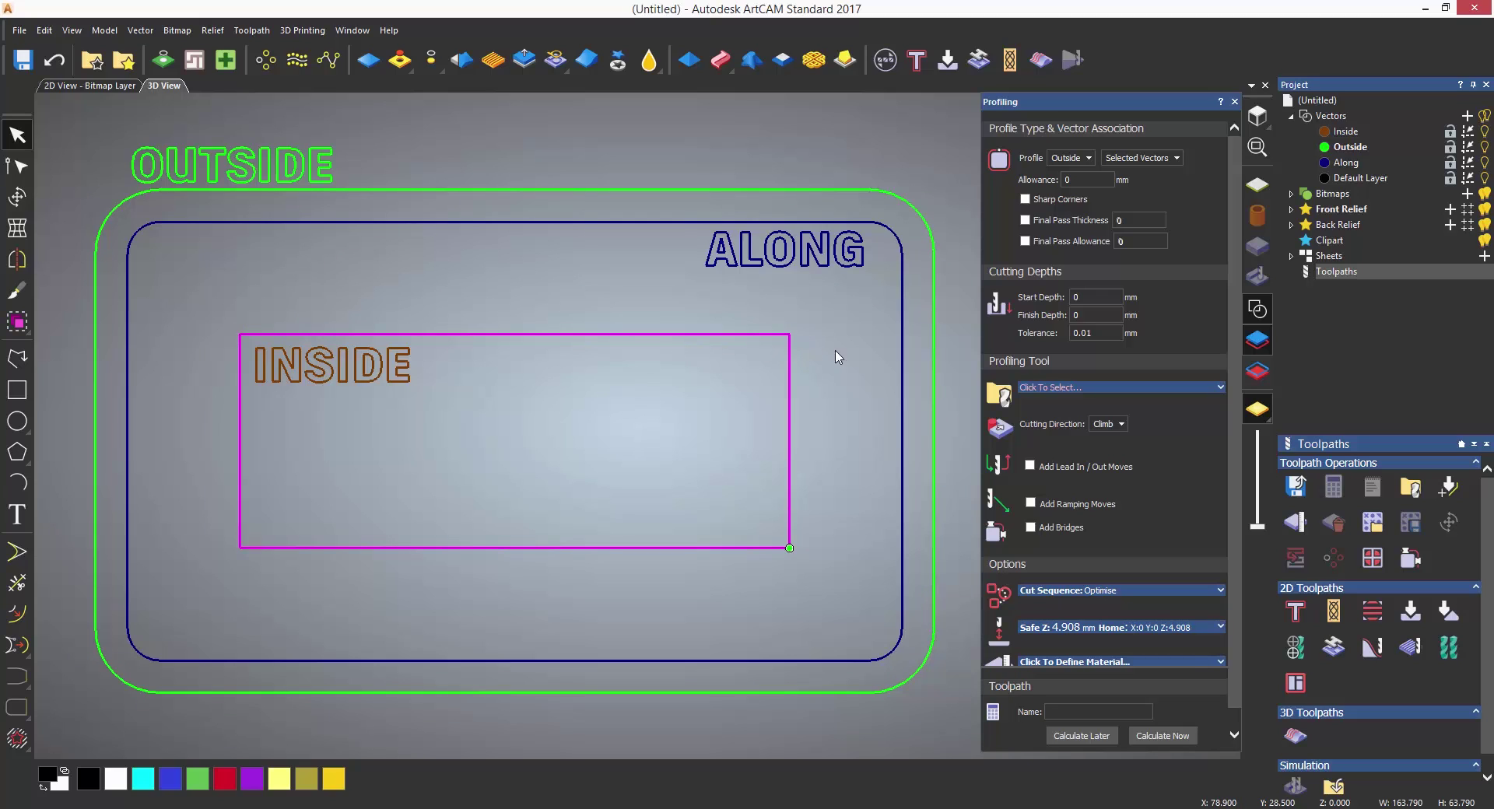
click(1082, 157)
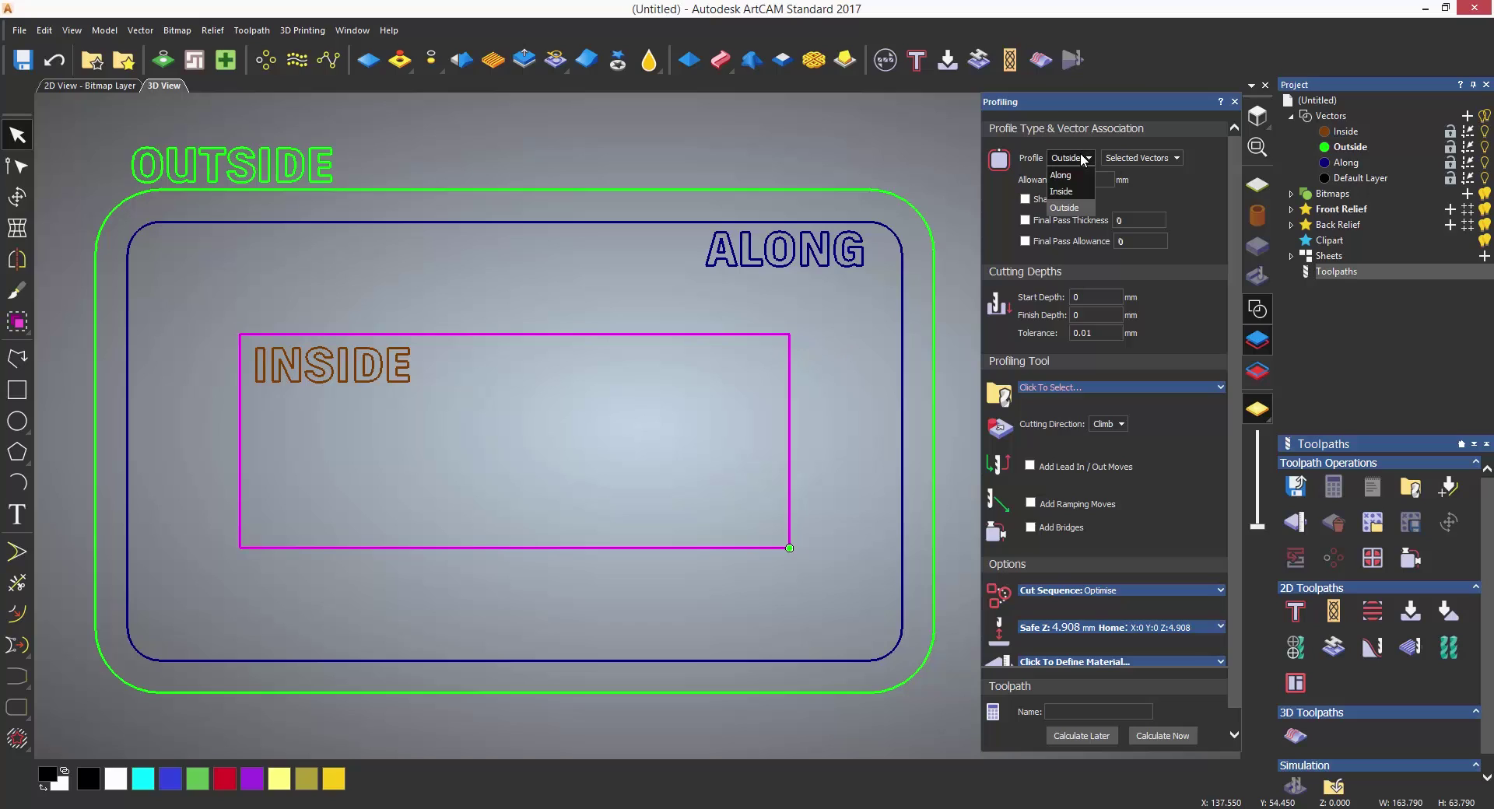
click(1063, 191)
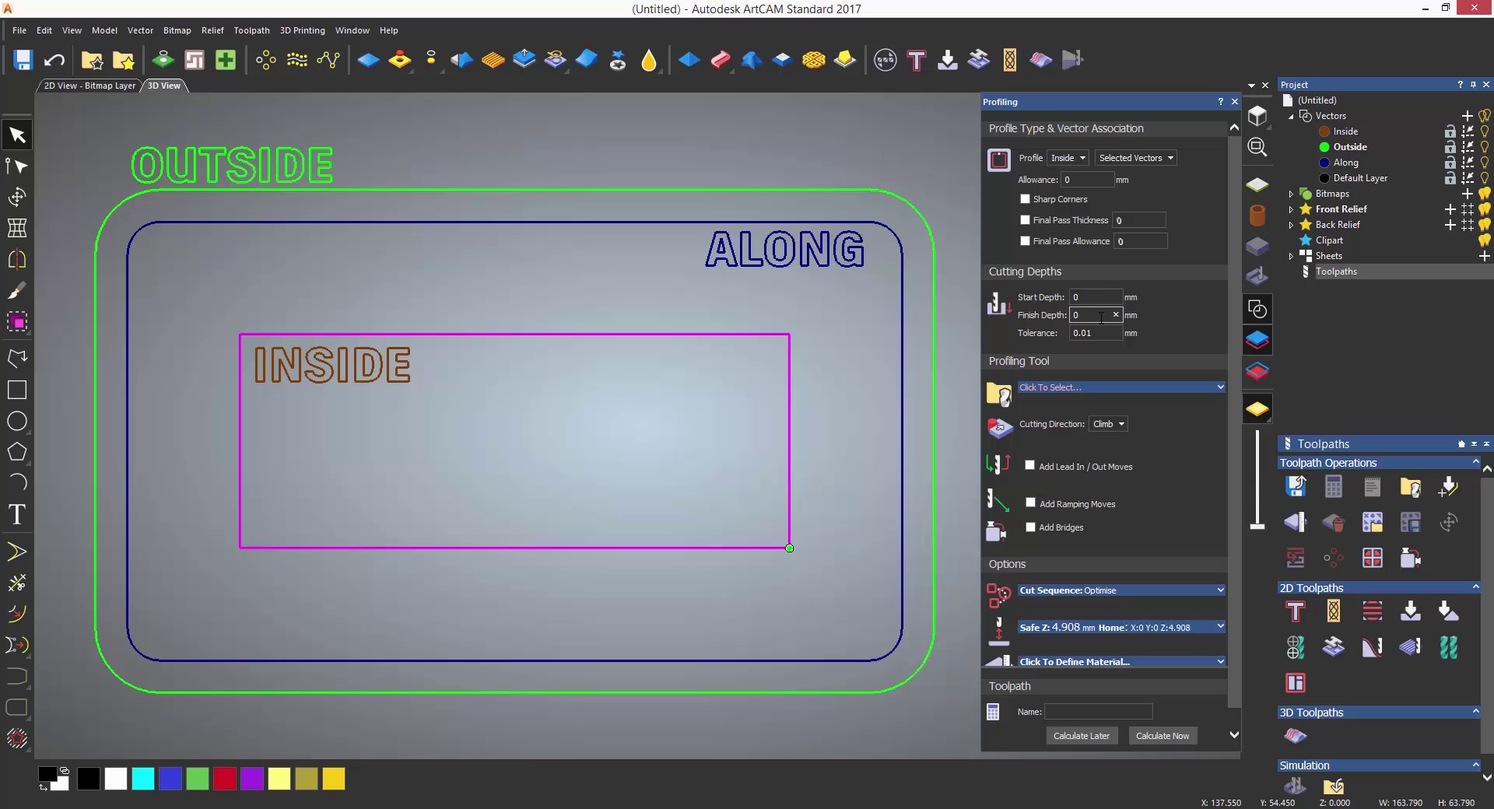
Step: Set the Finish Depth to 12 mm
drag(1095, 317, 1046, 325)
text(12)
Step: Choose End Mill 12 mm from Metric Wood or Plastic Roughing and 2D Finishing tools
click(1150, 388)
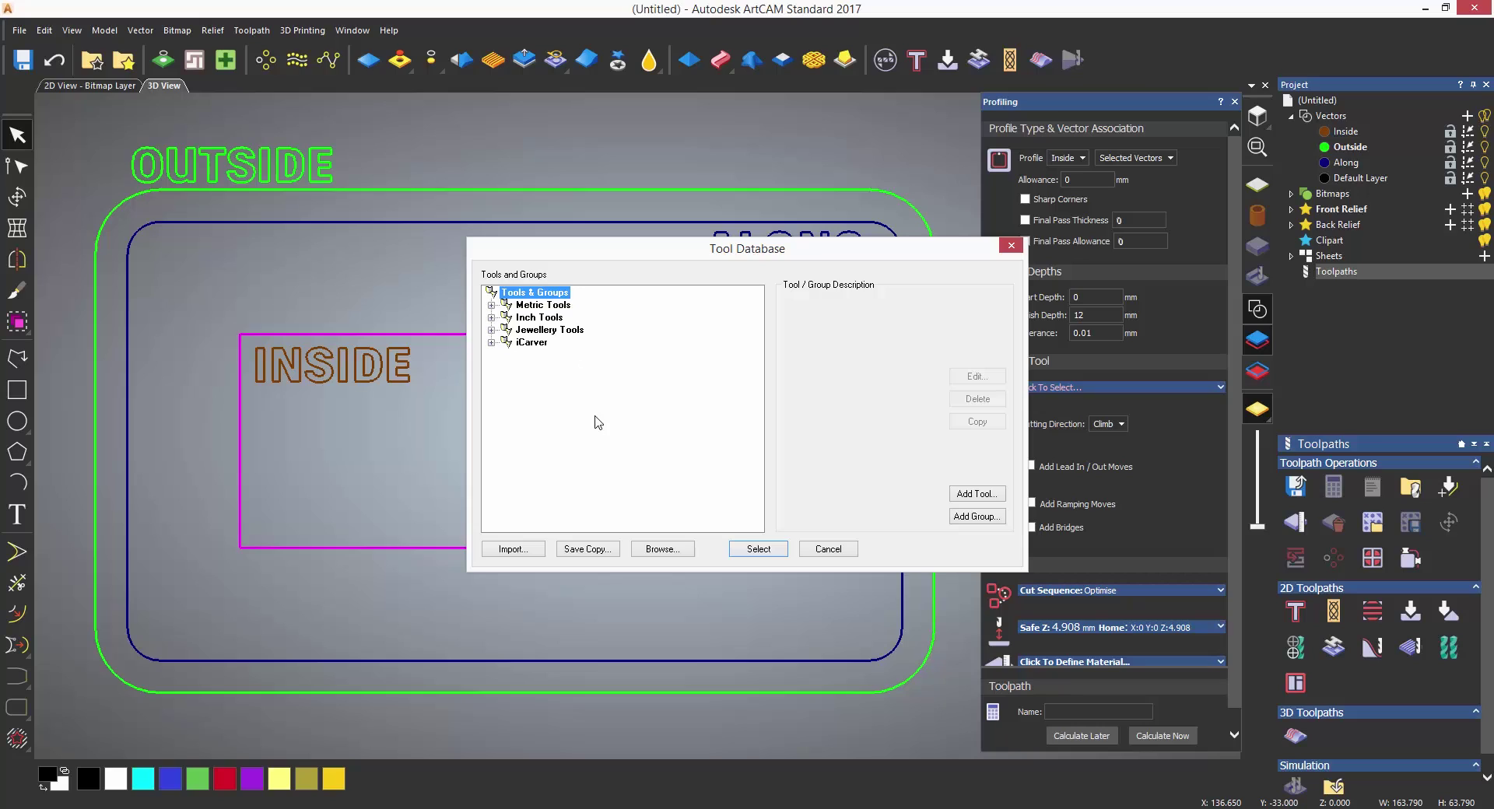
click(491, 305)
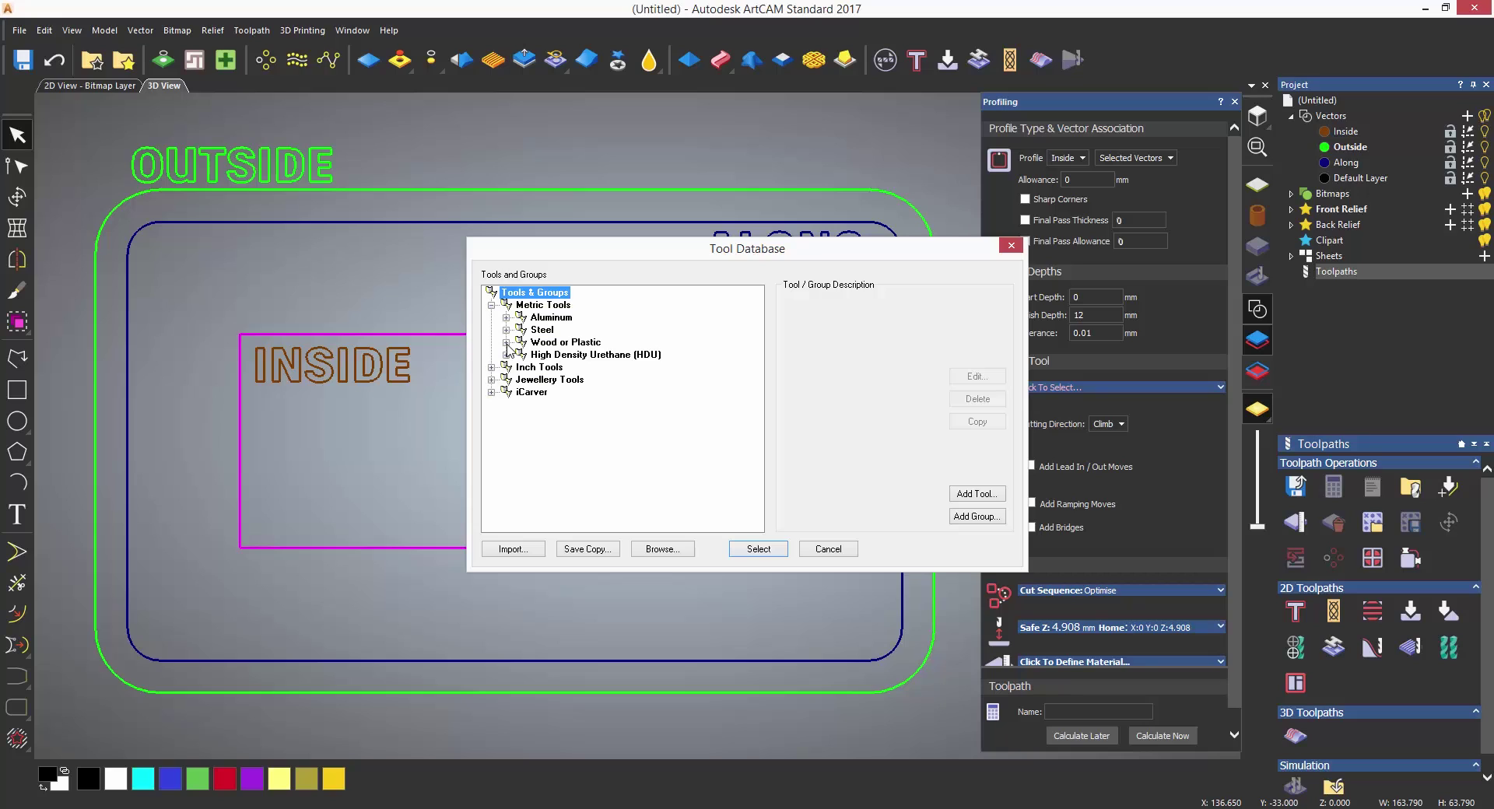
click(506, 343)
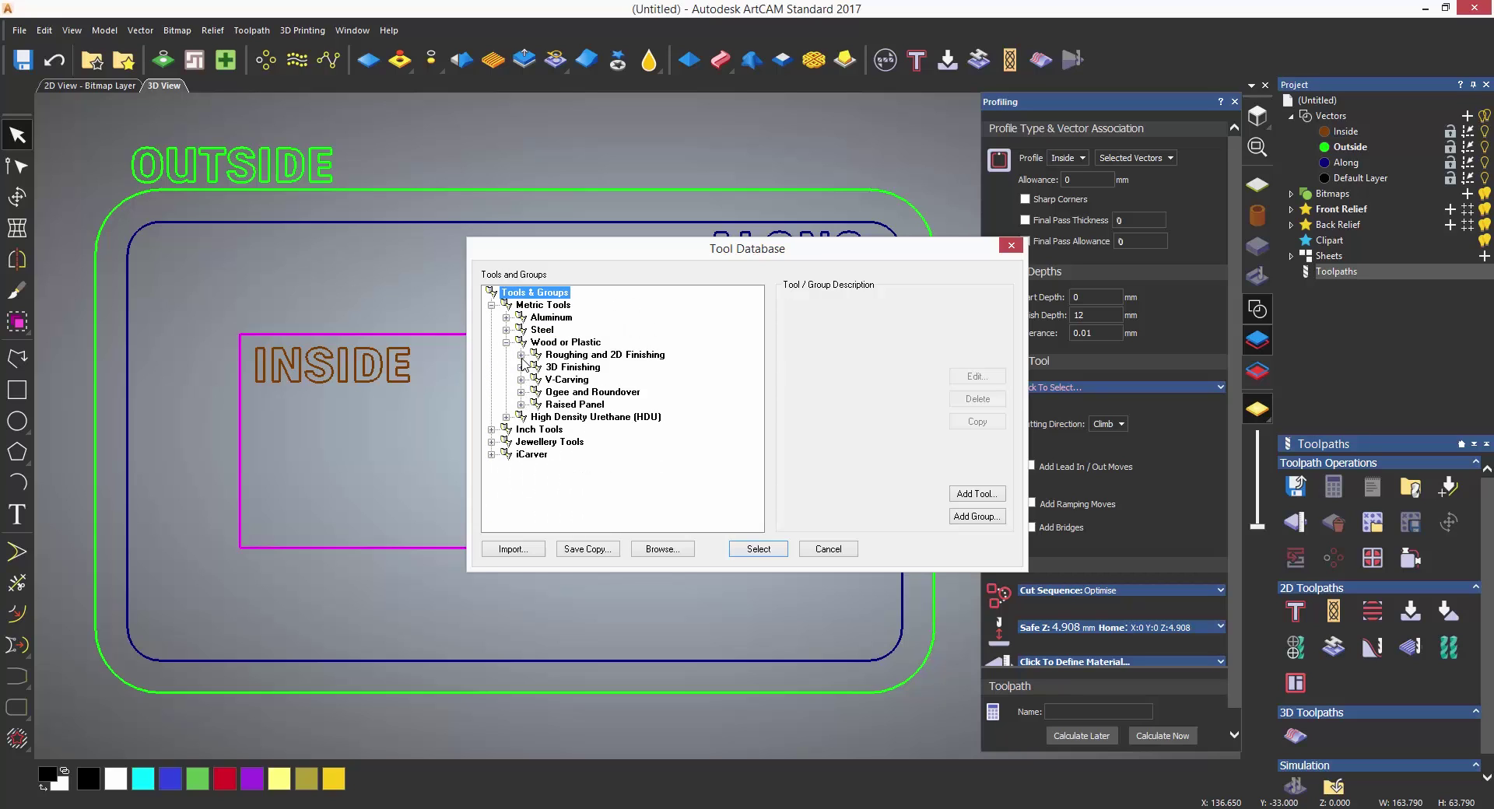
click(521, 355)
click(520, 442)
click(520, 505)
click(585, 318)
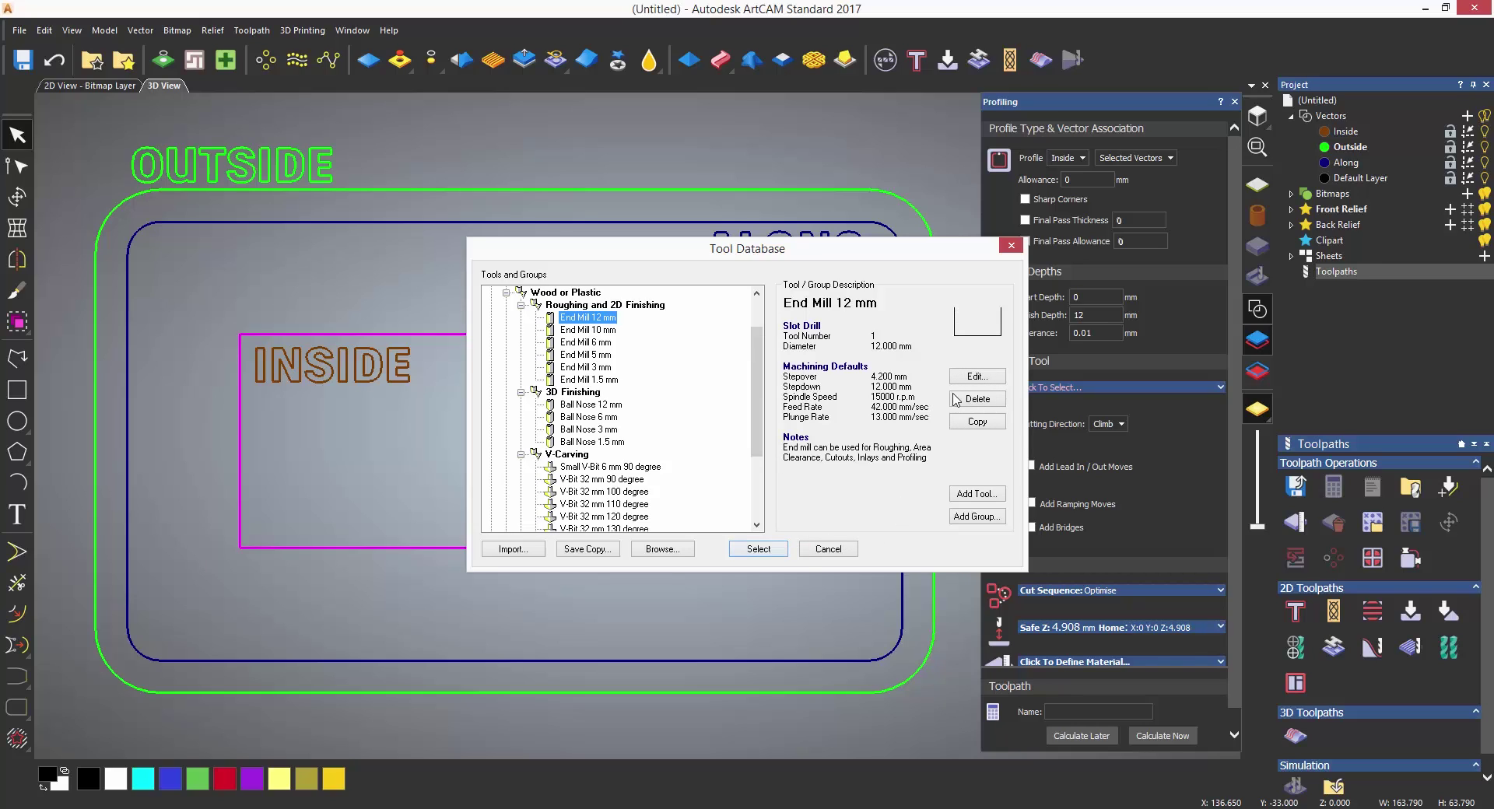
click(759, 550)
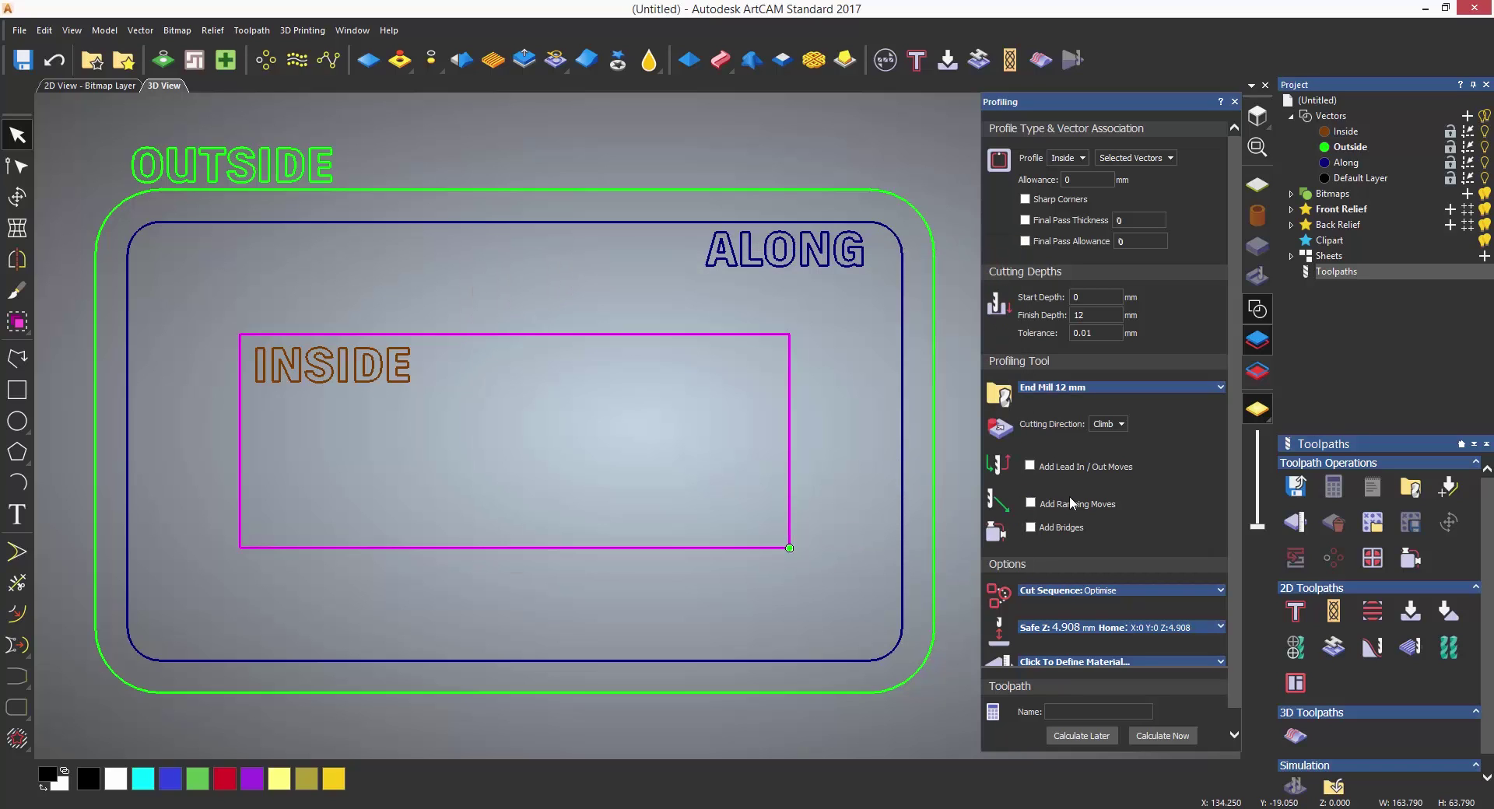
Step: Set the Material Setup thickness to 12 mm
drag(1231, 556, 1233, 615)
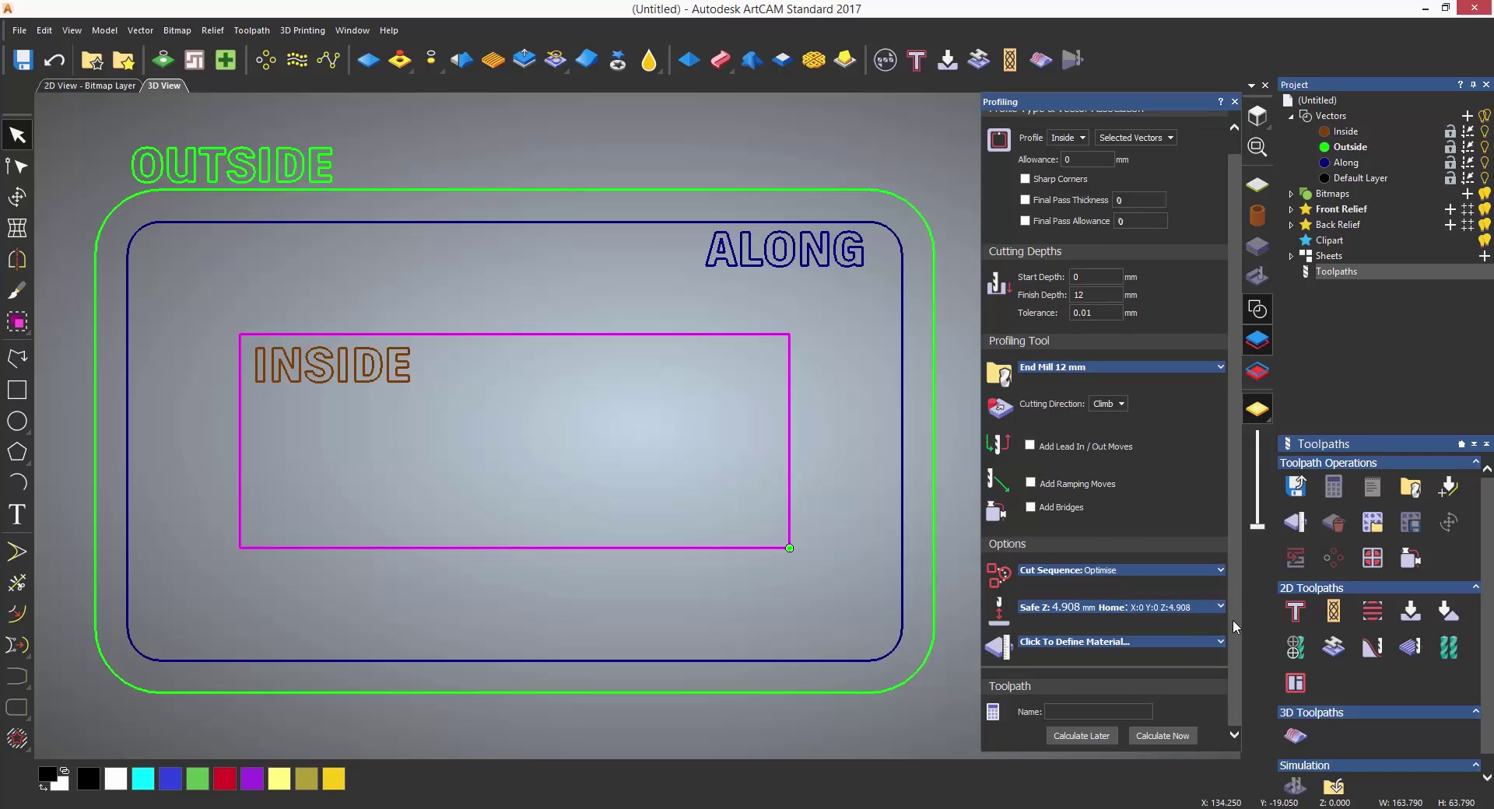
click(1137, 641)
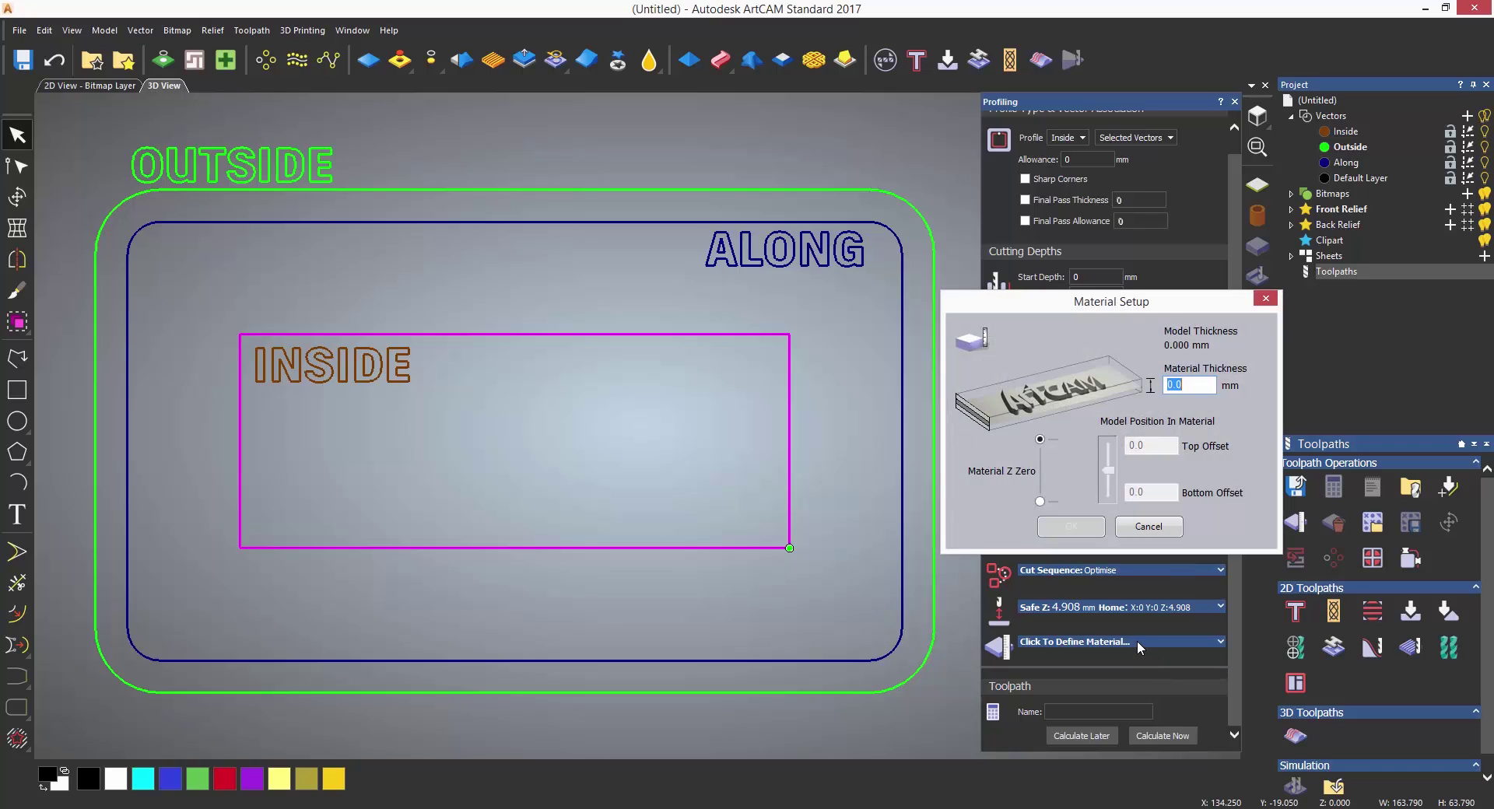
text(12)
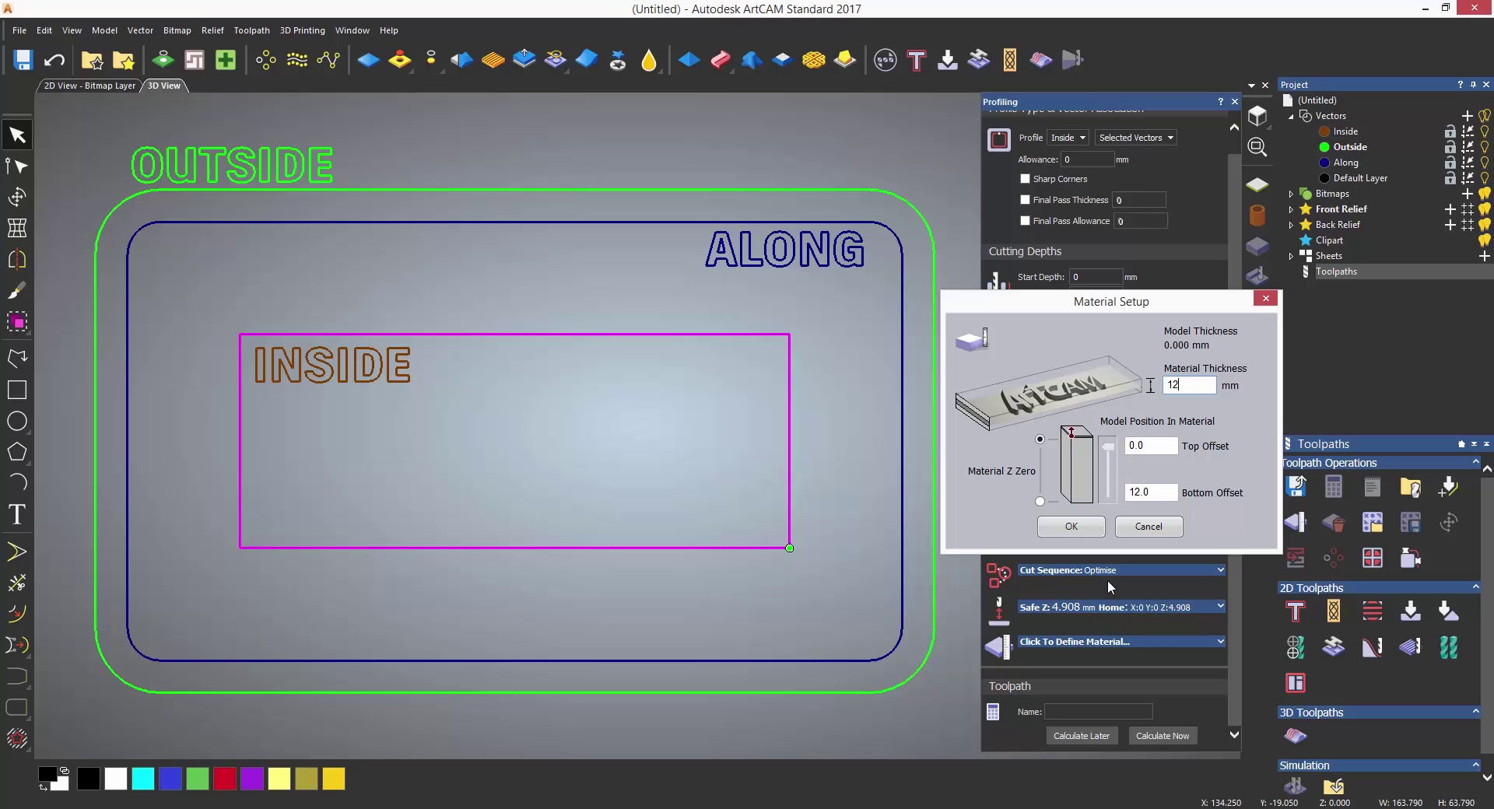
click(1087, 529)
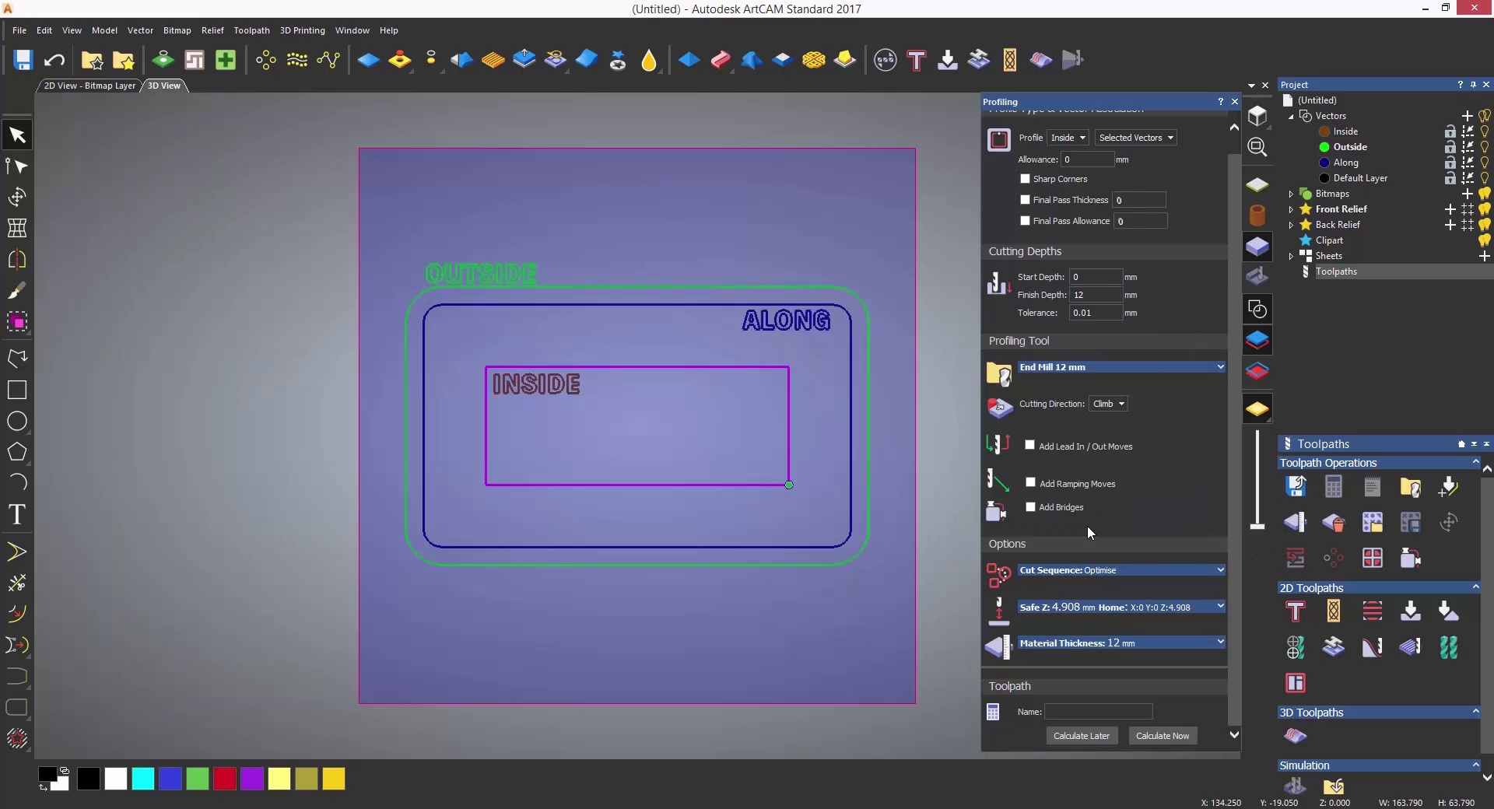
Step: Hide the material block and calculate the inside Profile toolpath
click(1256, 248)
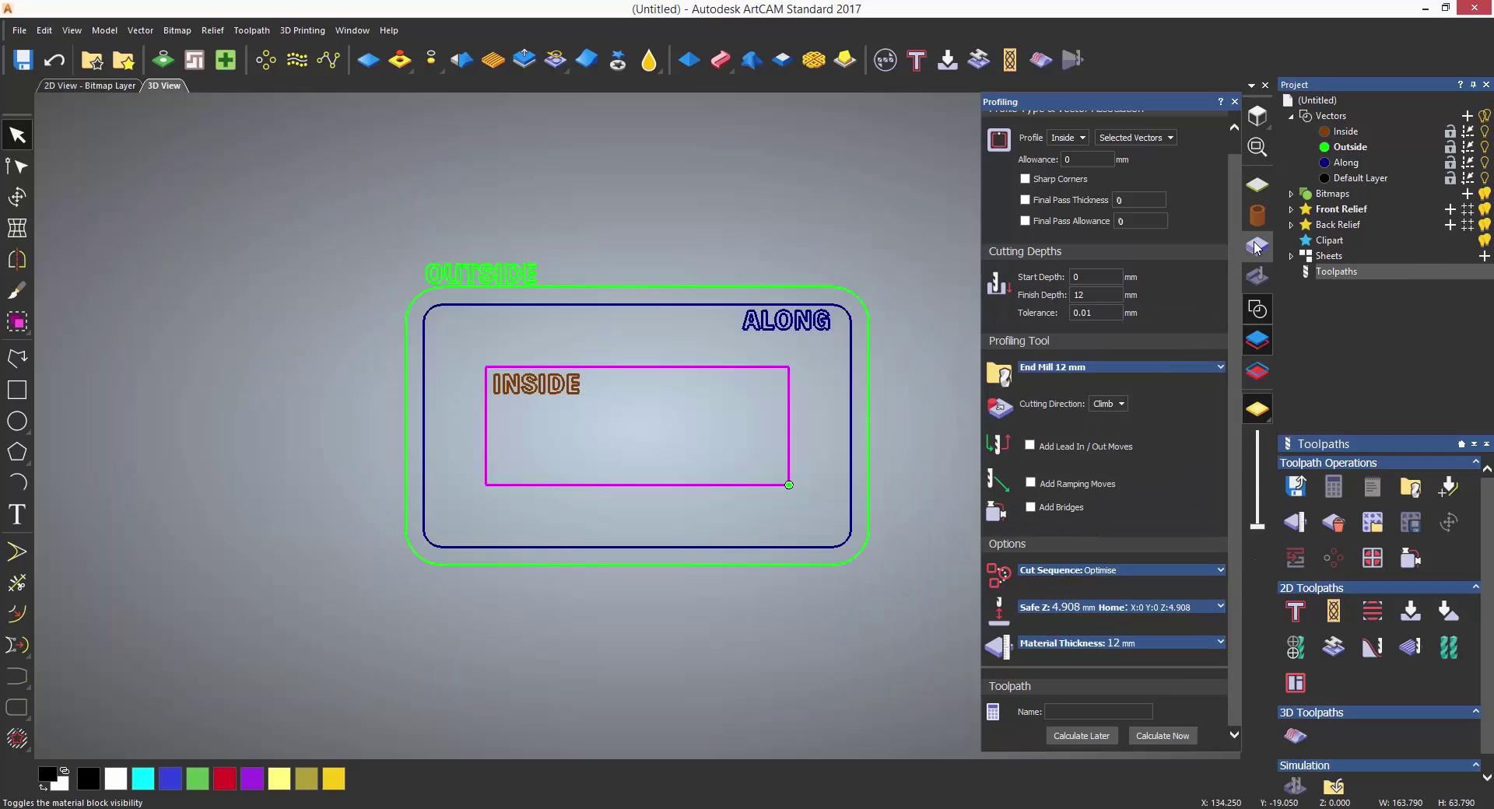
click(1175, 736)
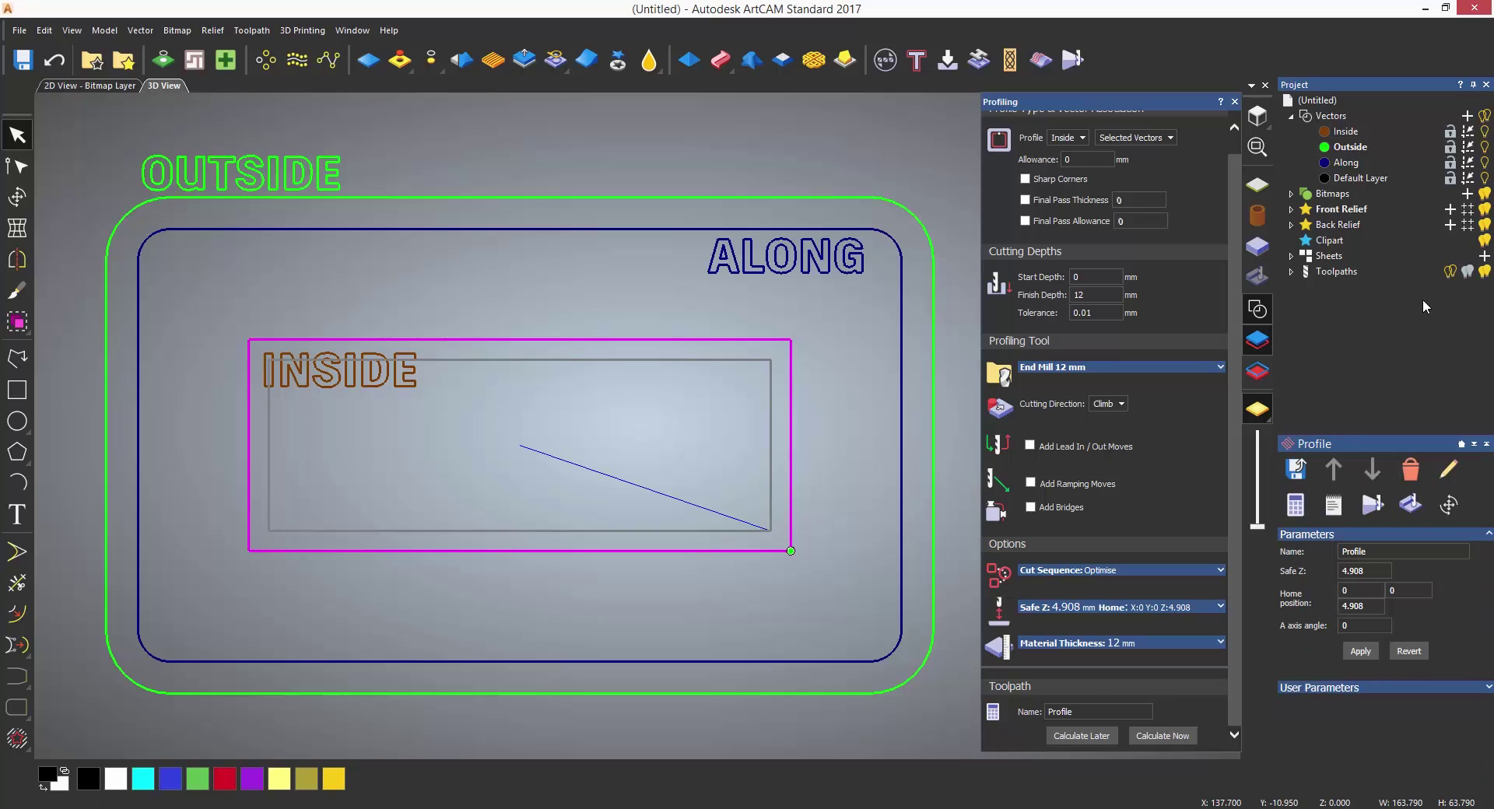
click(1450, 274)
click(1451, 274)
Step: Toggle the Profile toolpath's 2D/3D visibility, leaving it hidden in the 3D view
click(1485, 272)
click(1485, 273)
click(1451, 274)
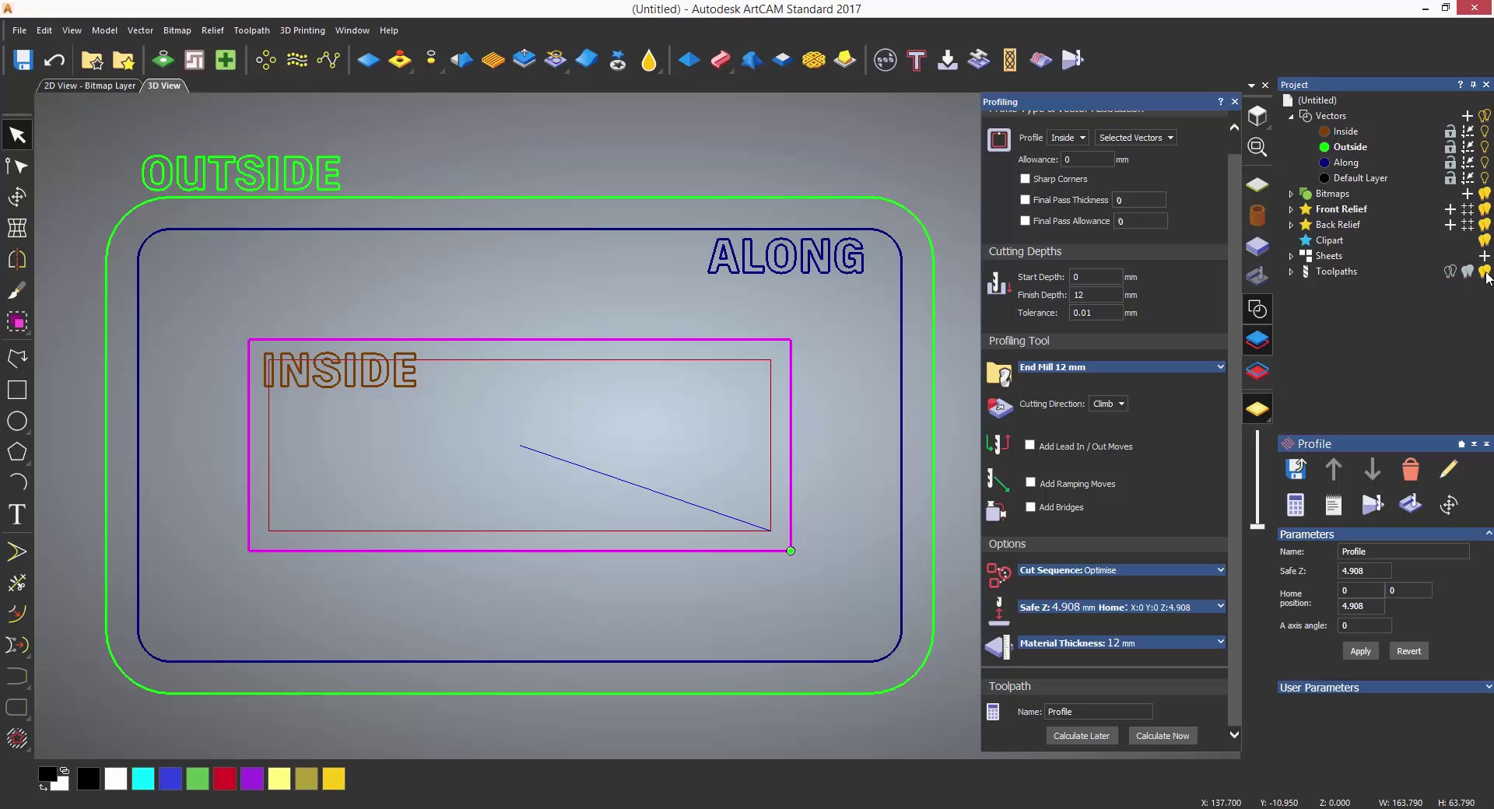
click(1485, 273)
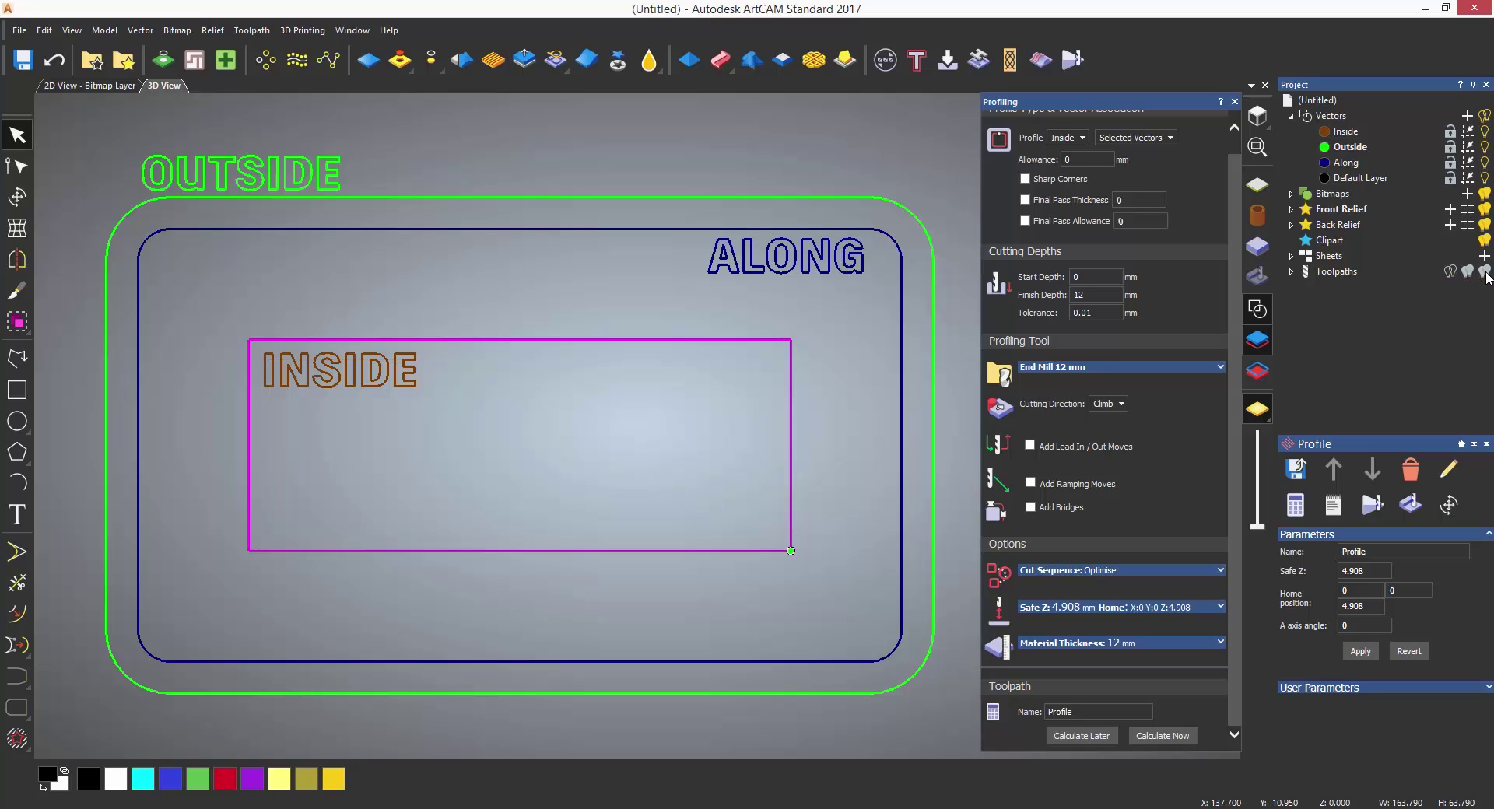
click(1484, 272)
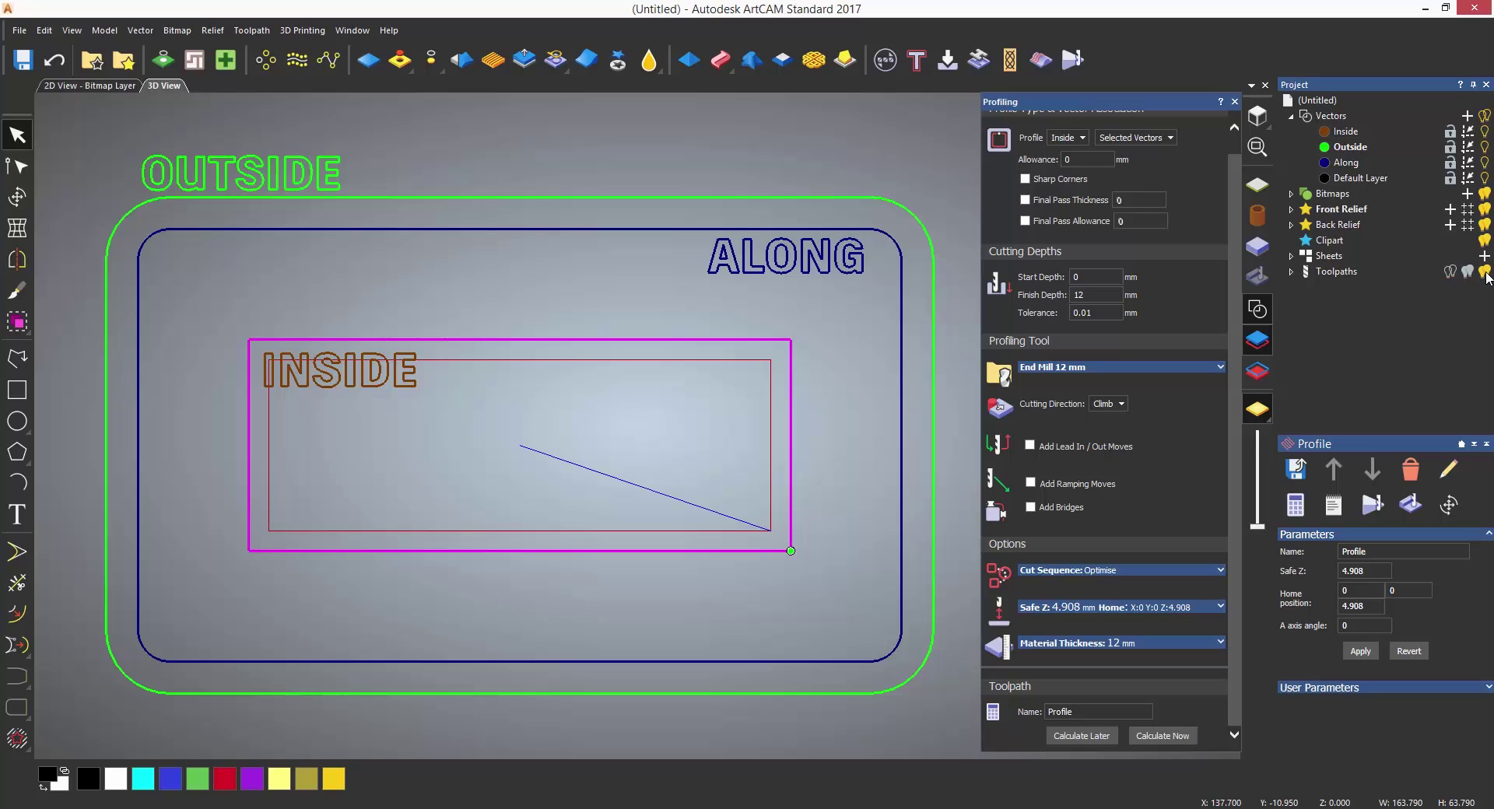
click(1485, 273)
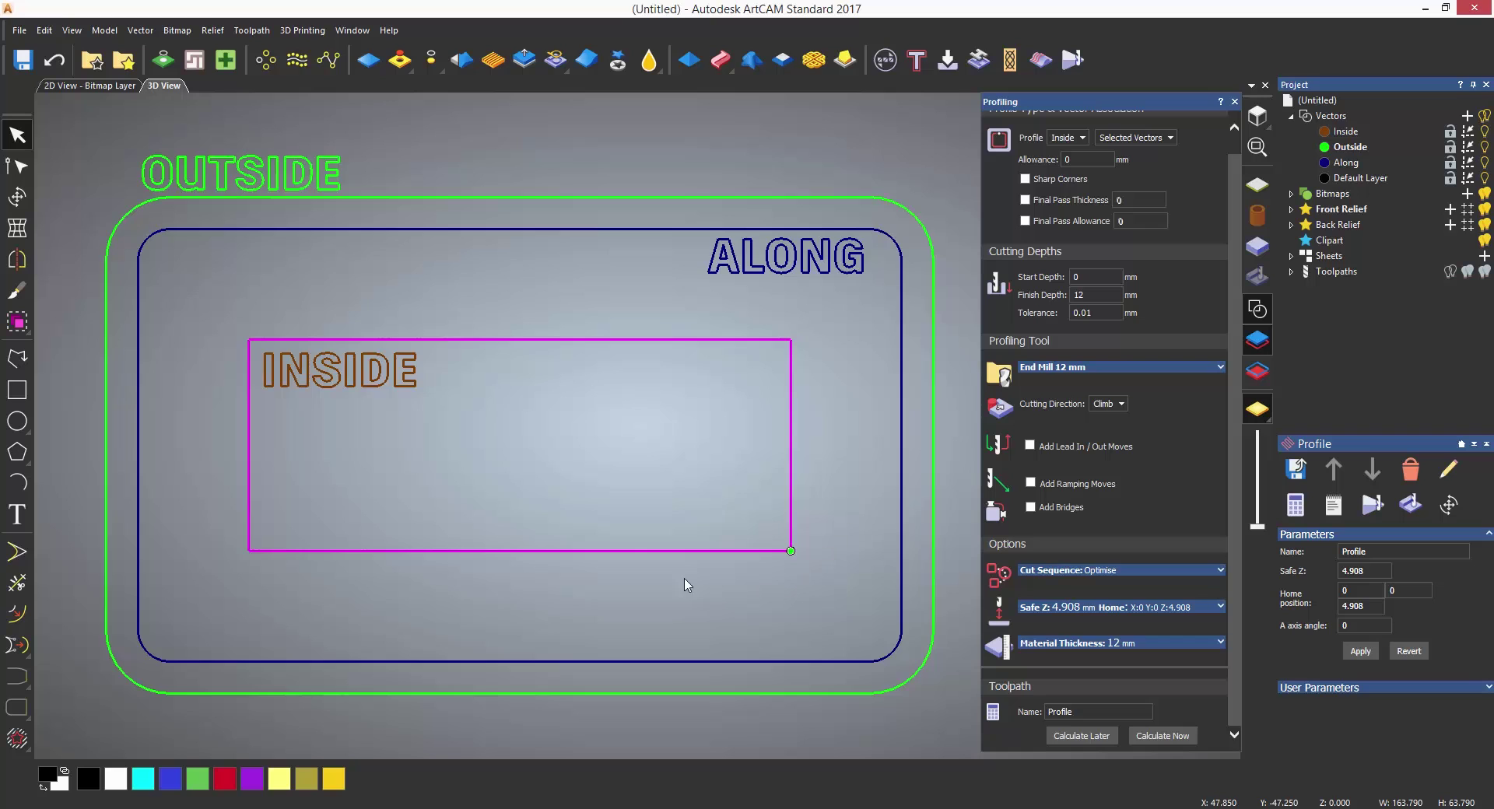
Step: Redisplay the Profile toolpath in 3D and switch to a flat top view
drag(691, 572, 752, 372)
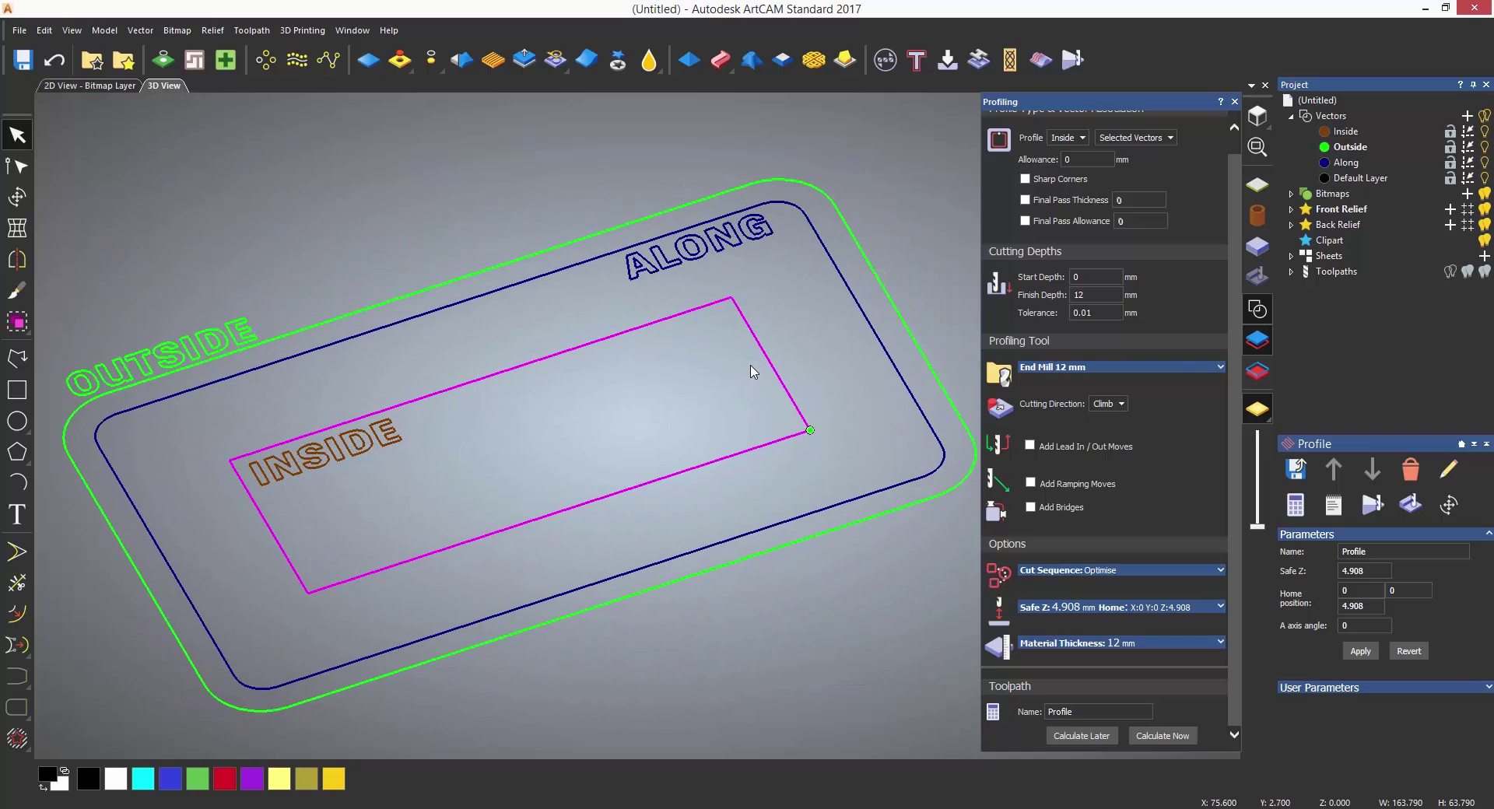
click(1485, 273)
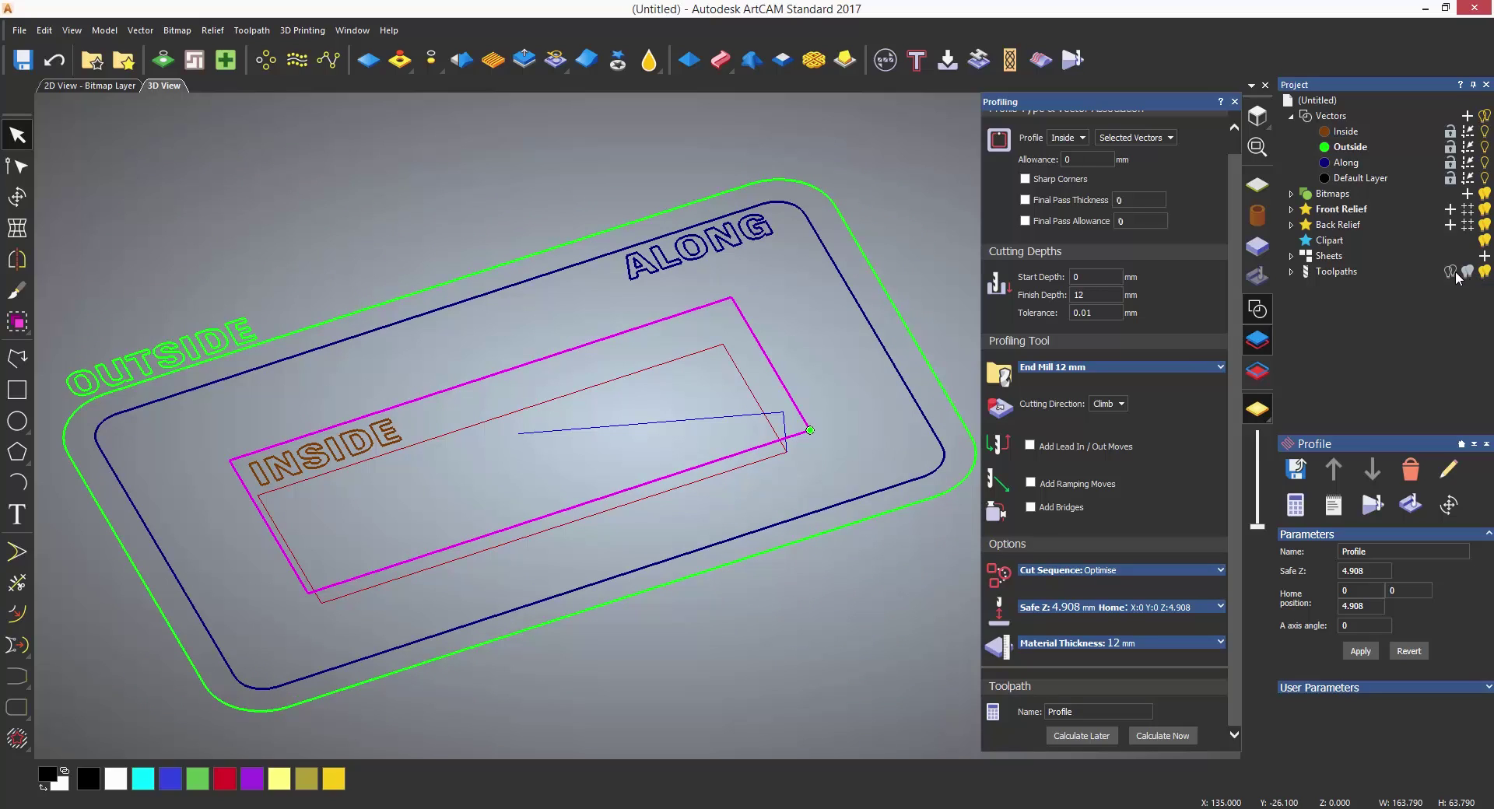
click(1451, 273)
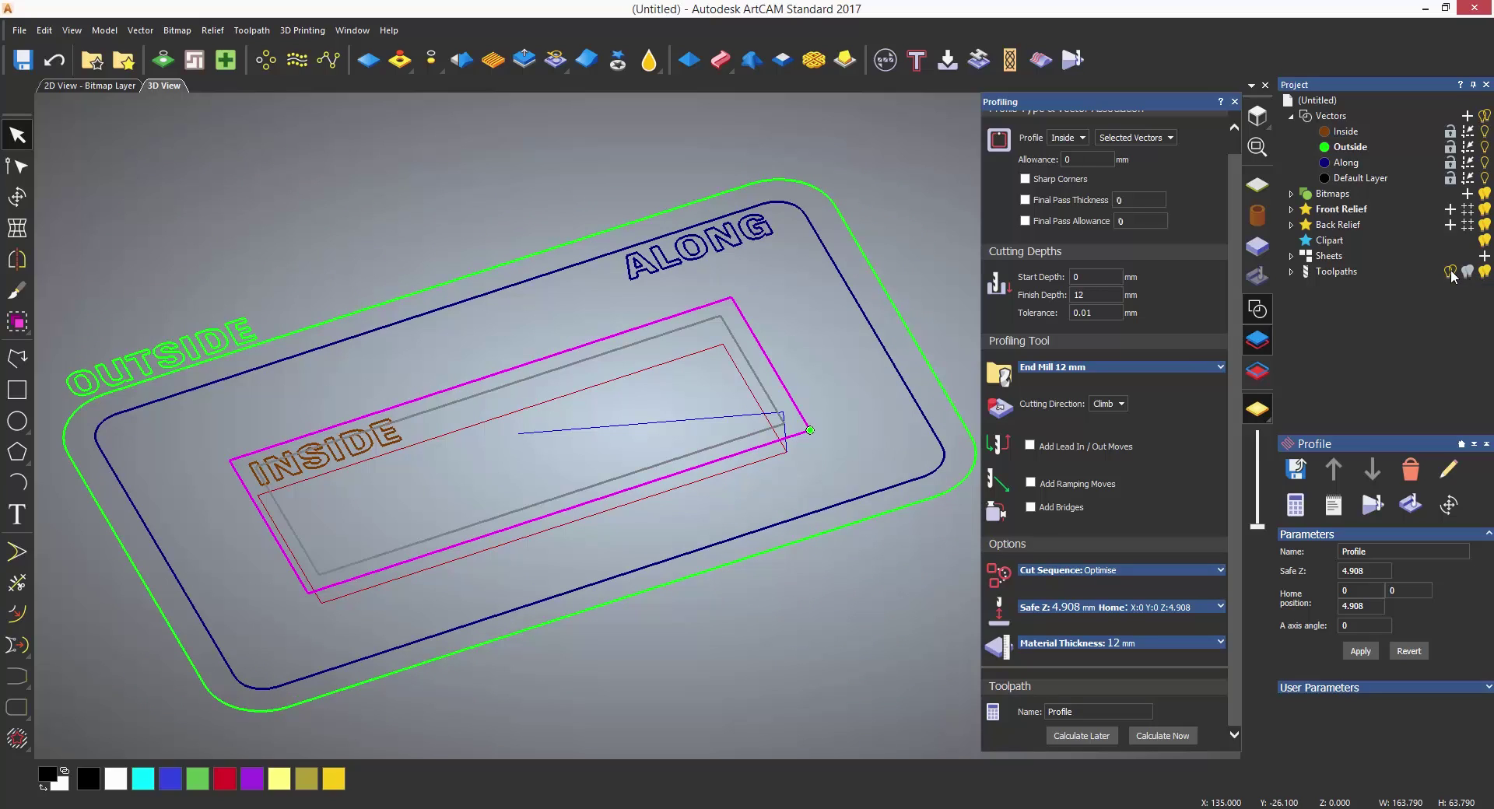
click(1452, 273)
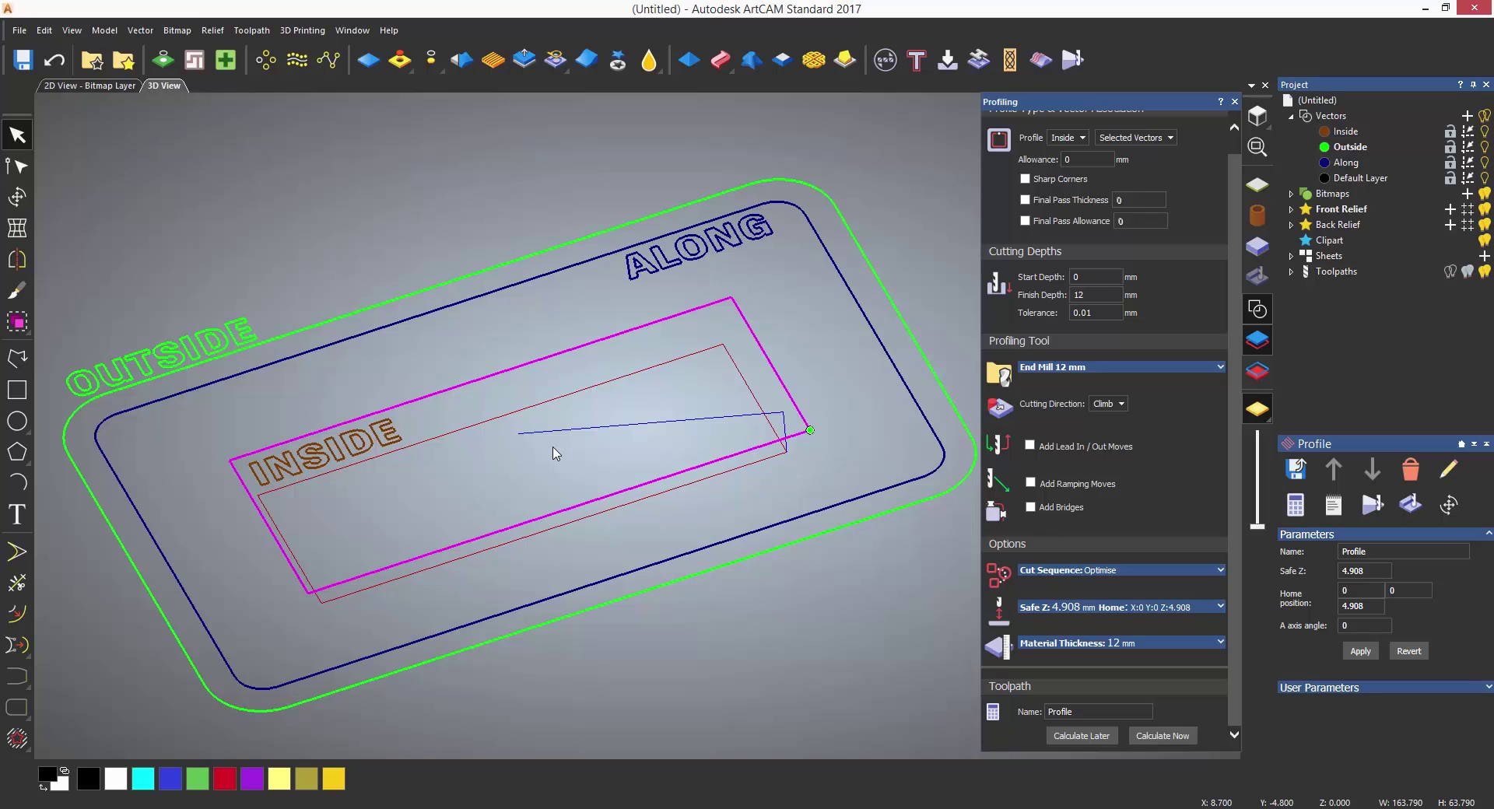
key(5)
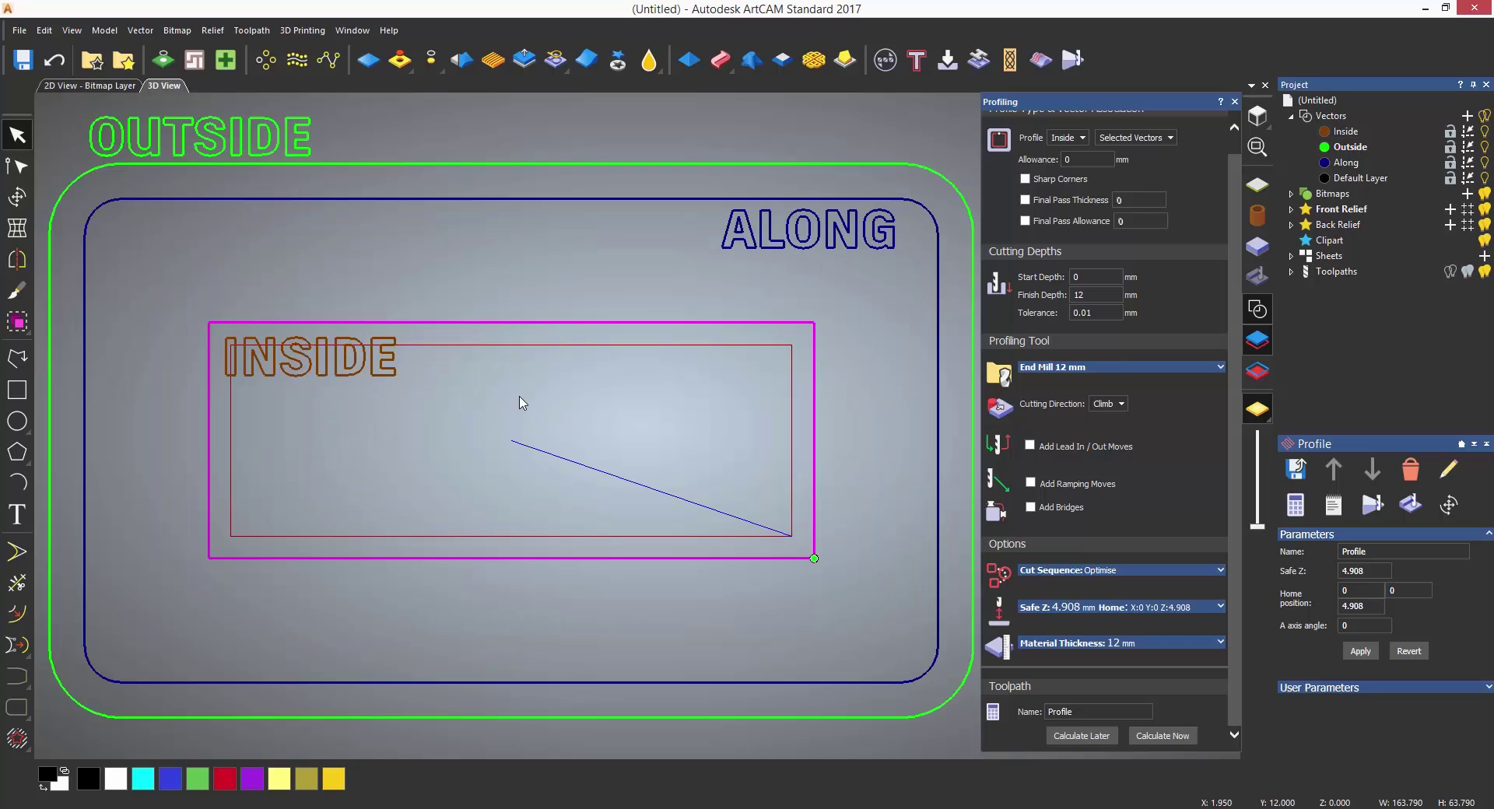
Step: Zoom out, expand Toolpaths and bring up the Profile toolpath's context menu
scroll(520, 402, down, 2)
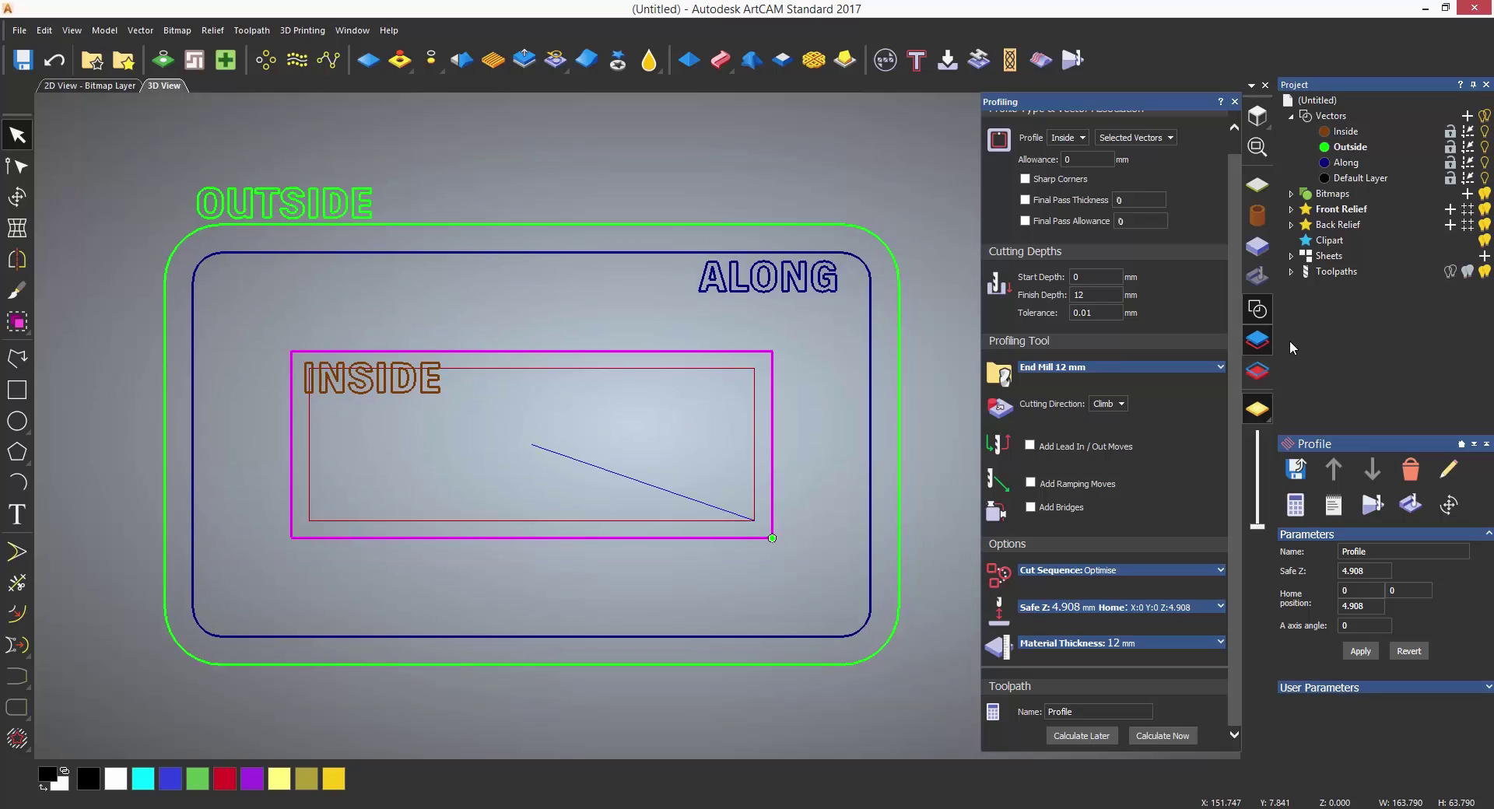
click(1291, 272)
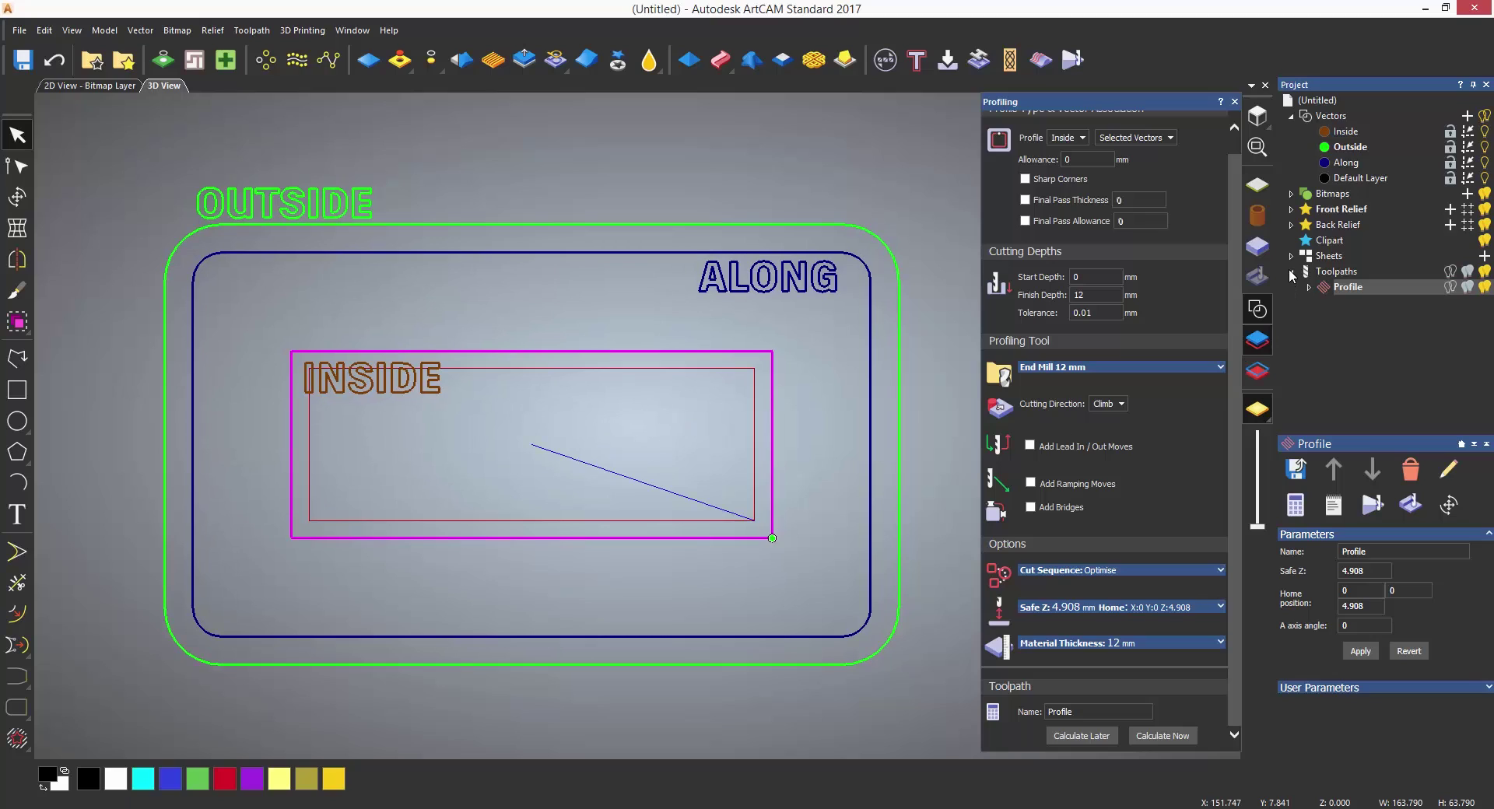
right_click(1338, 288)
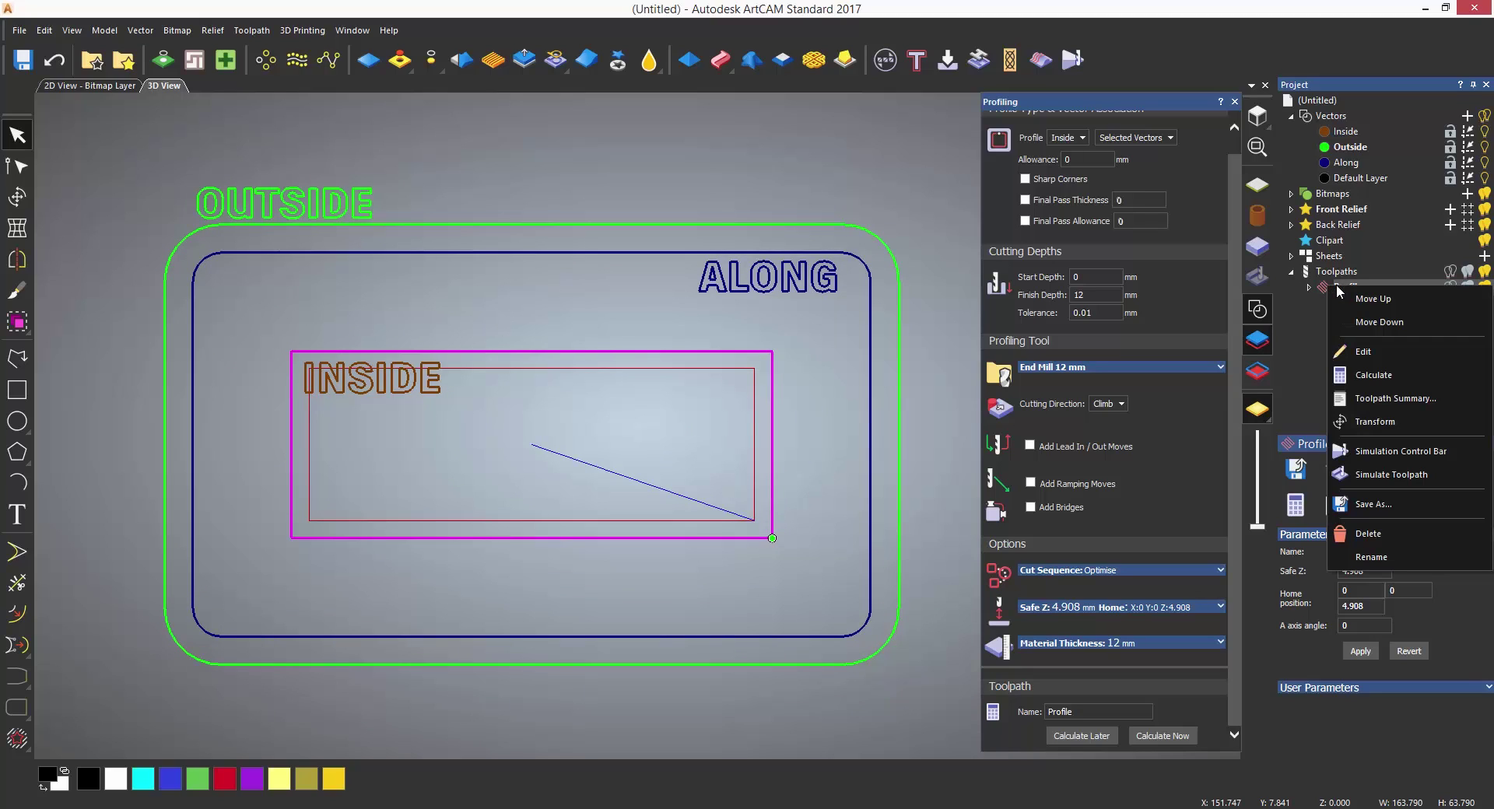
Step: Simulate the Profile toolpath with the vectors displayed over the cut
click(1389, 476)
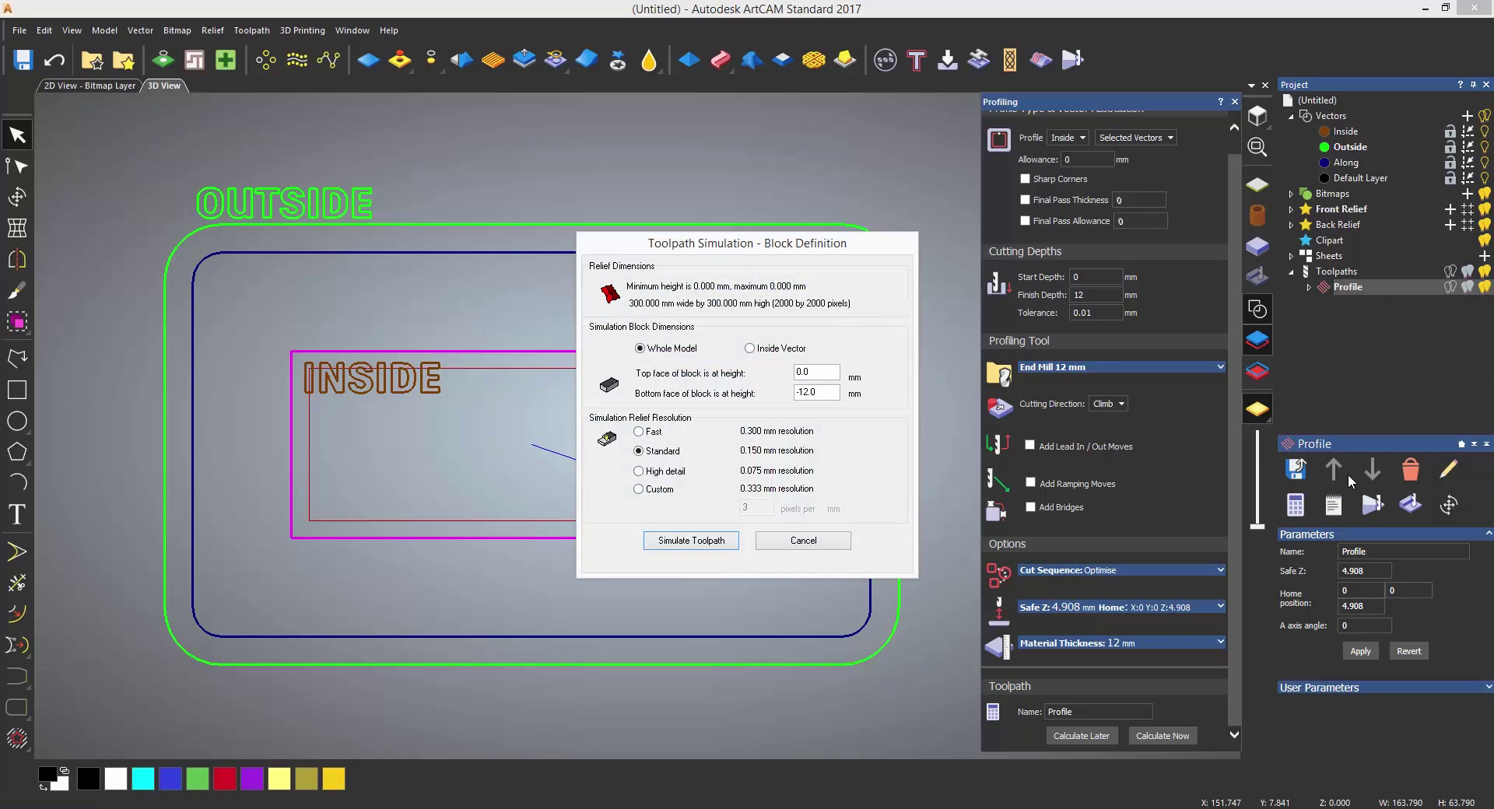
click(713, 543)
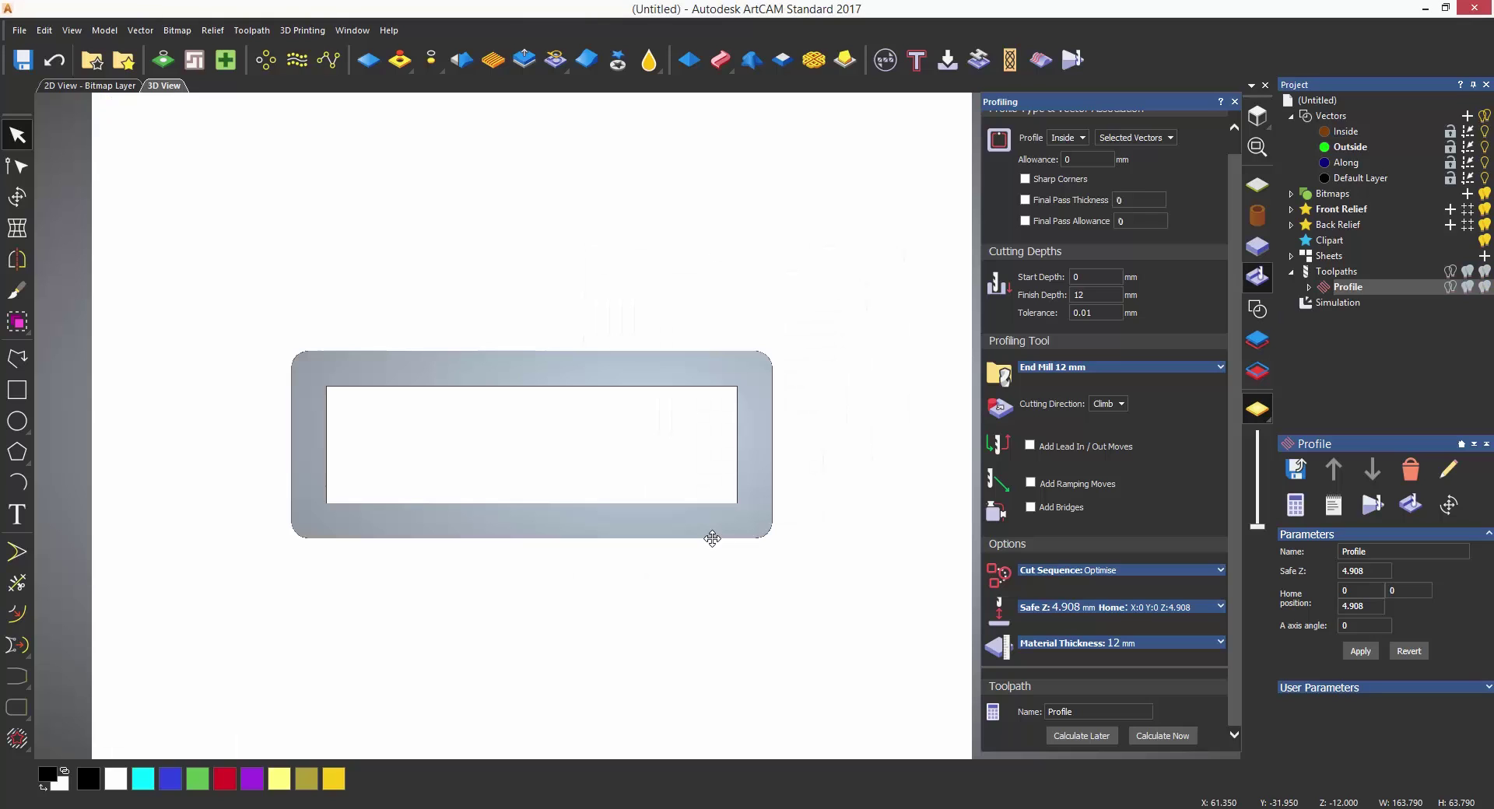
click(1259, 310)
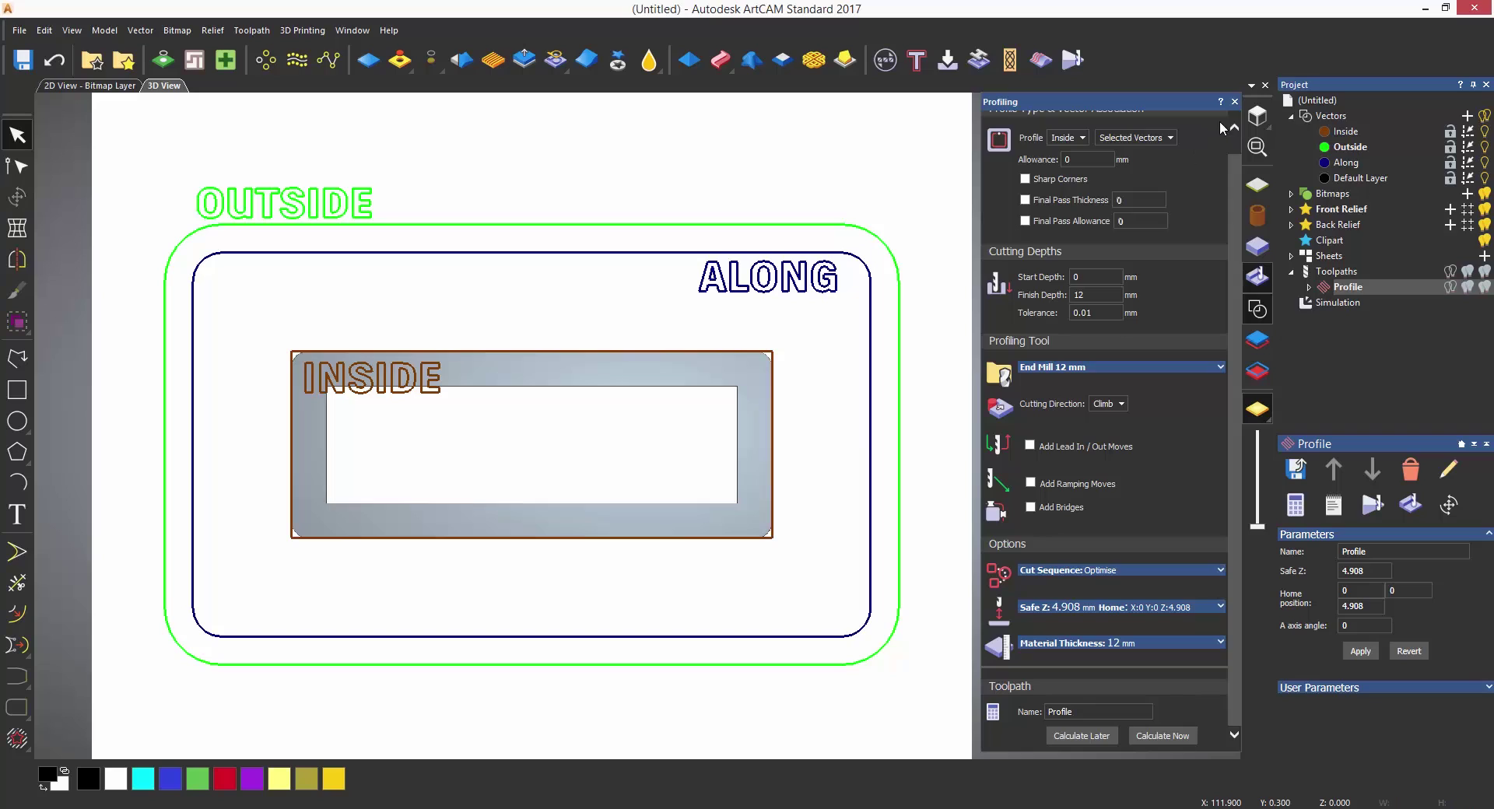
click(1234, 101)
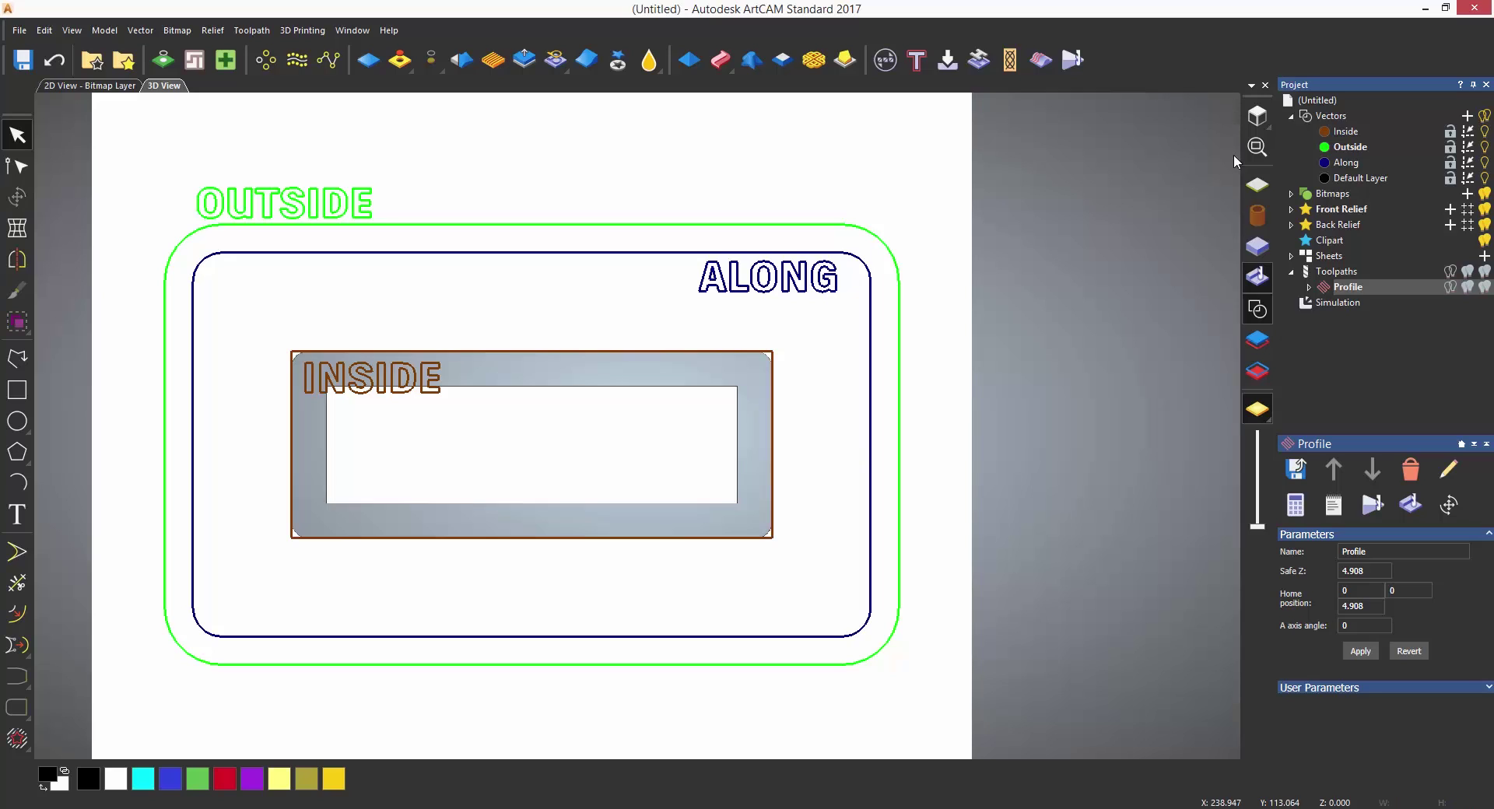
Step: Rename the Profile toolpath to 'Inside'
click(1323, 268)
right_click(1342, 283)
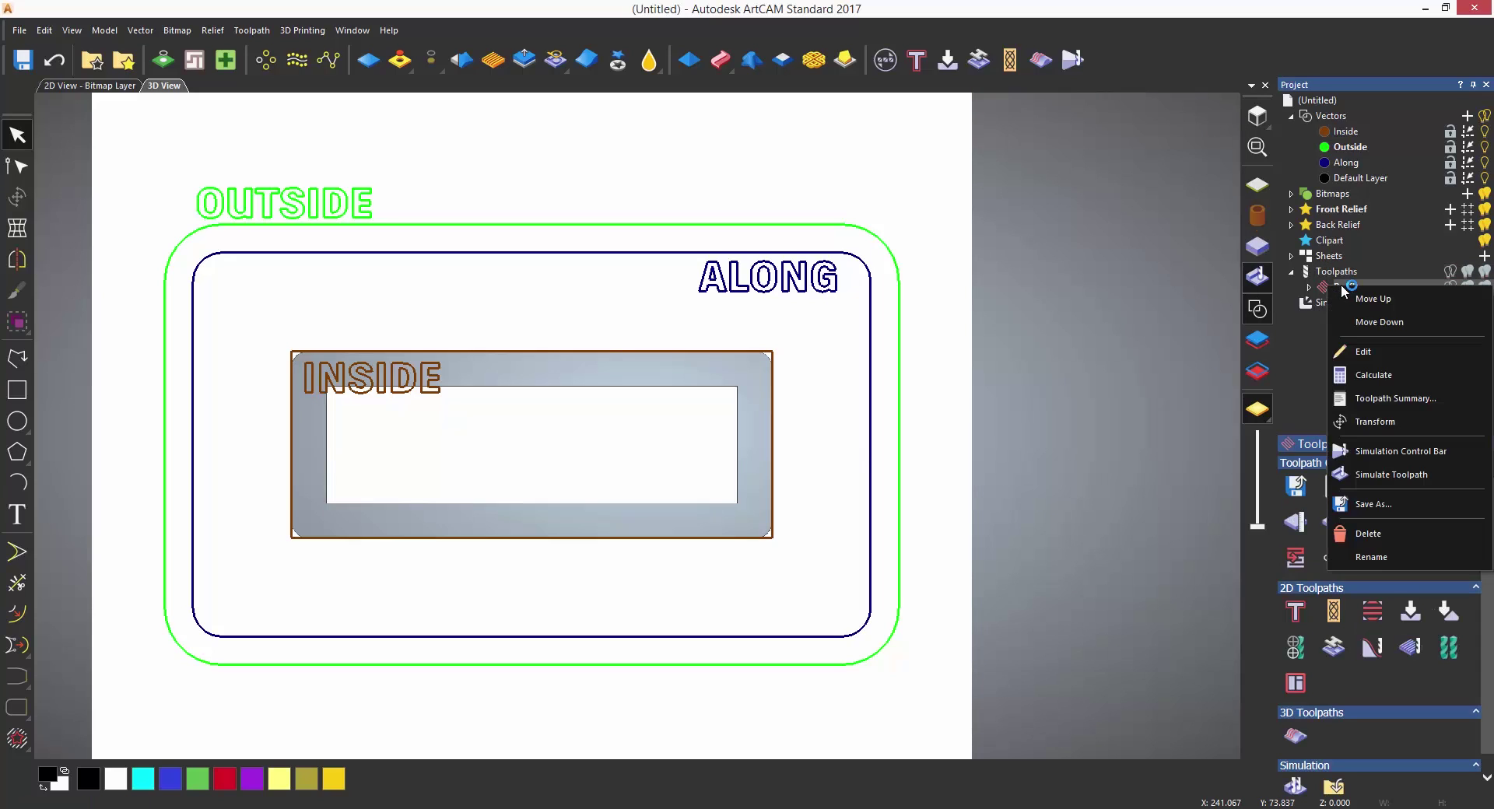
click(1357, 566)
text(Inside)
key(Return)
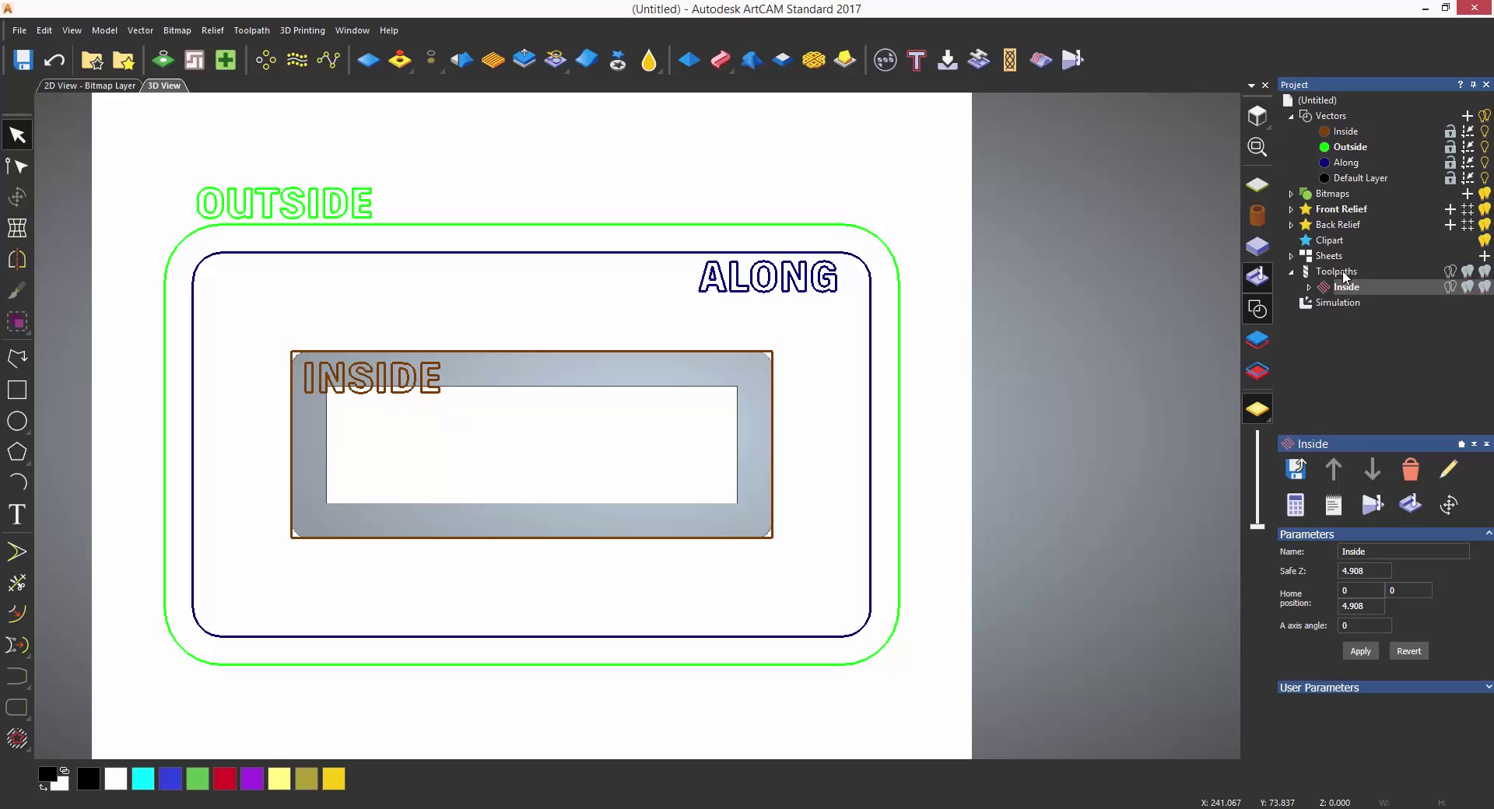
Step: Start a new 2D profiling toolpath on the Along vector with a 1 mm finish depth
click(1344, 274)
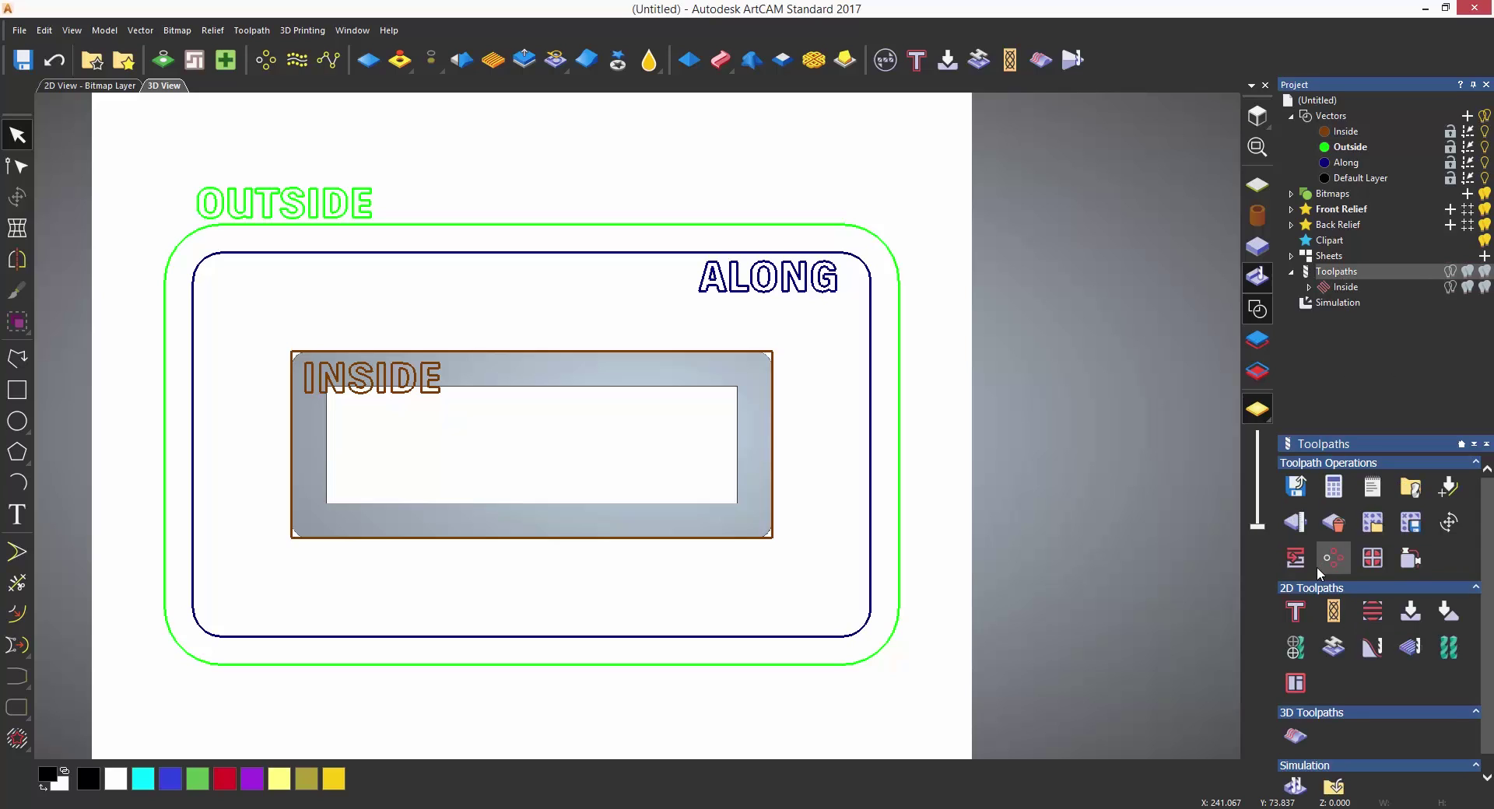
click(1295, 613)
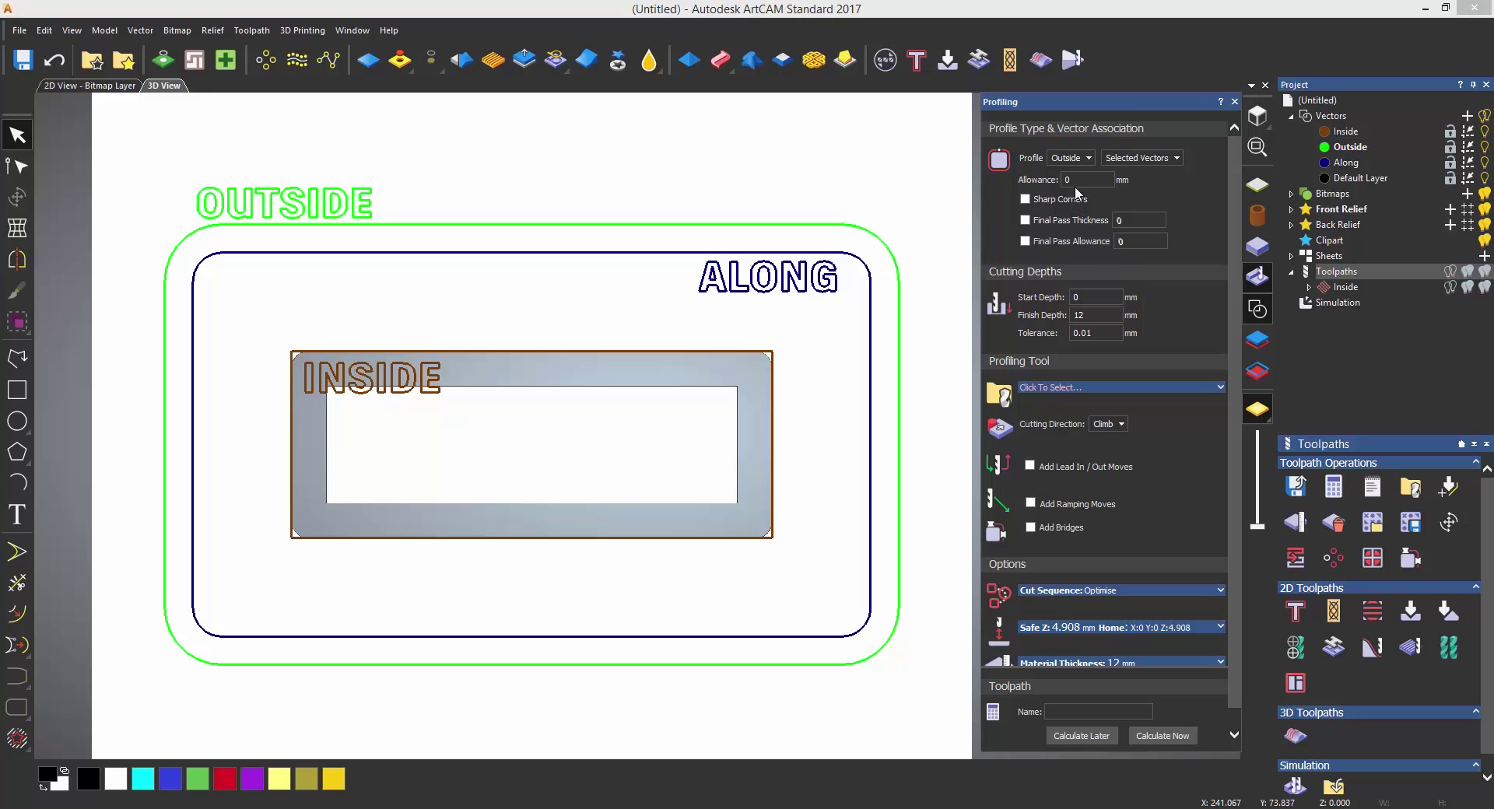
click(1075, 163)
click(1062, 175)
click(869, 290)
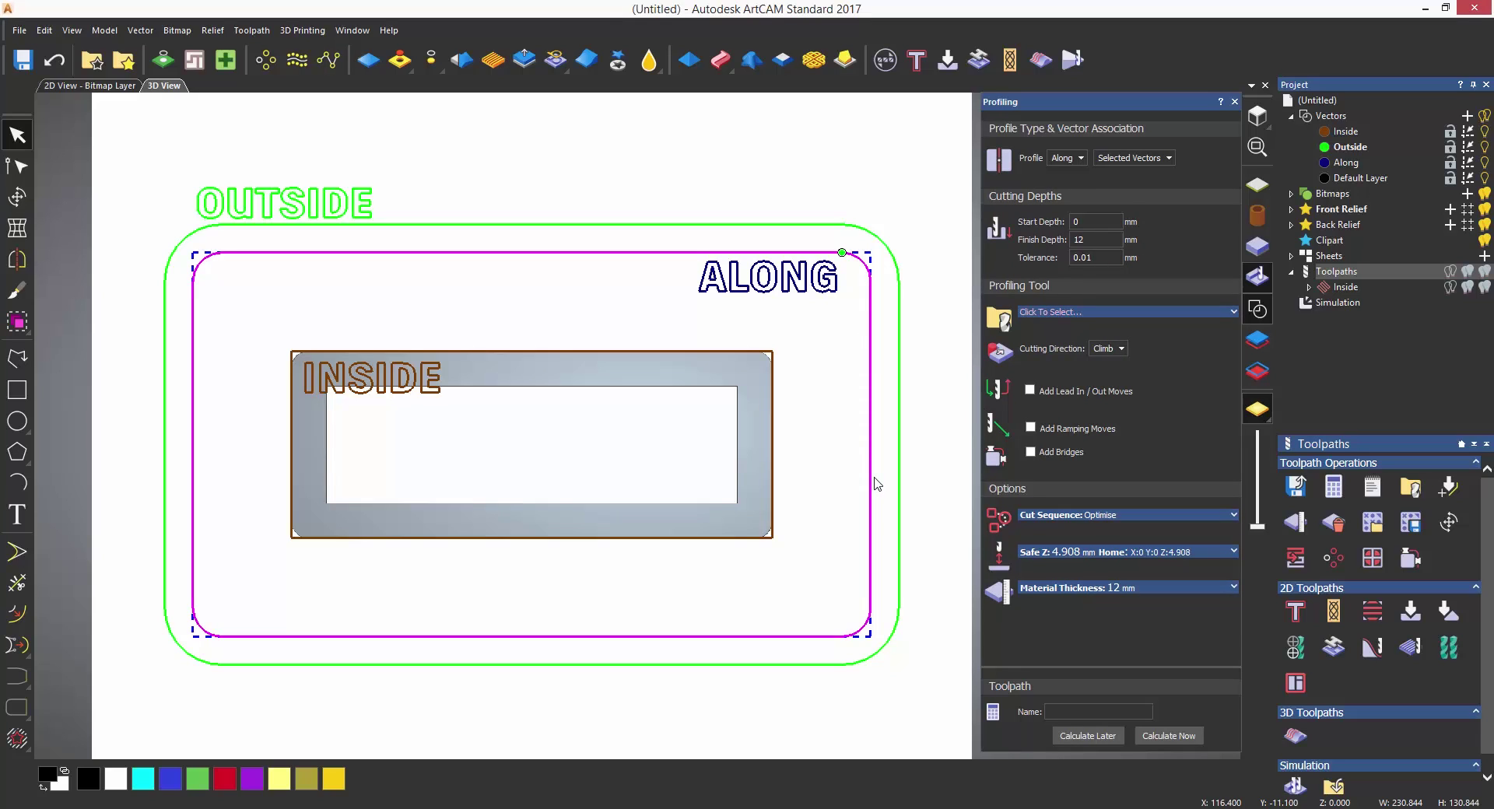
double_click(1090, 240)
text(1)
Step: Choose the Ball Nose 3 mm tool and calculate the Along profile toolpath
click(1045, 312)
drag(759, 389, 759, 453)
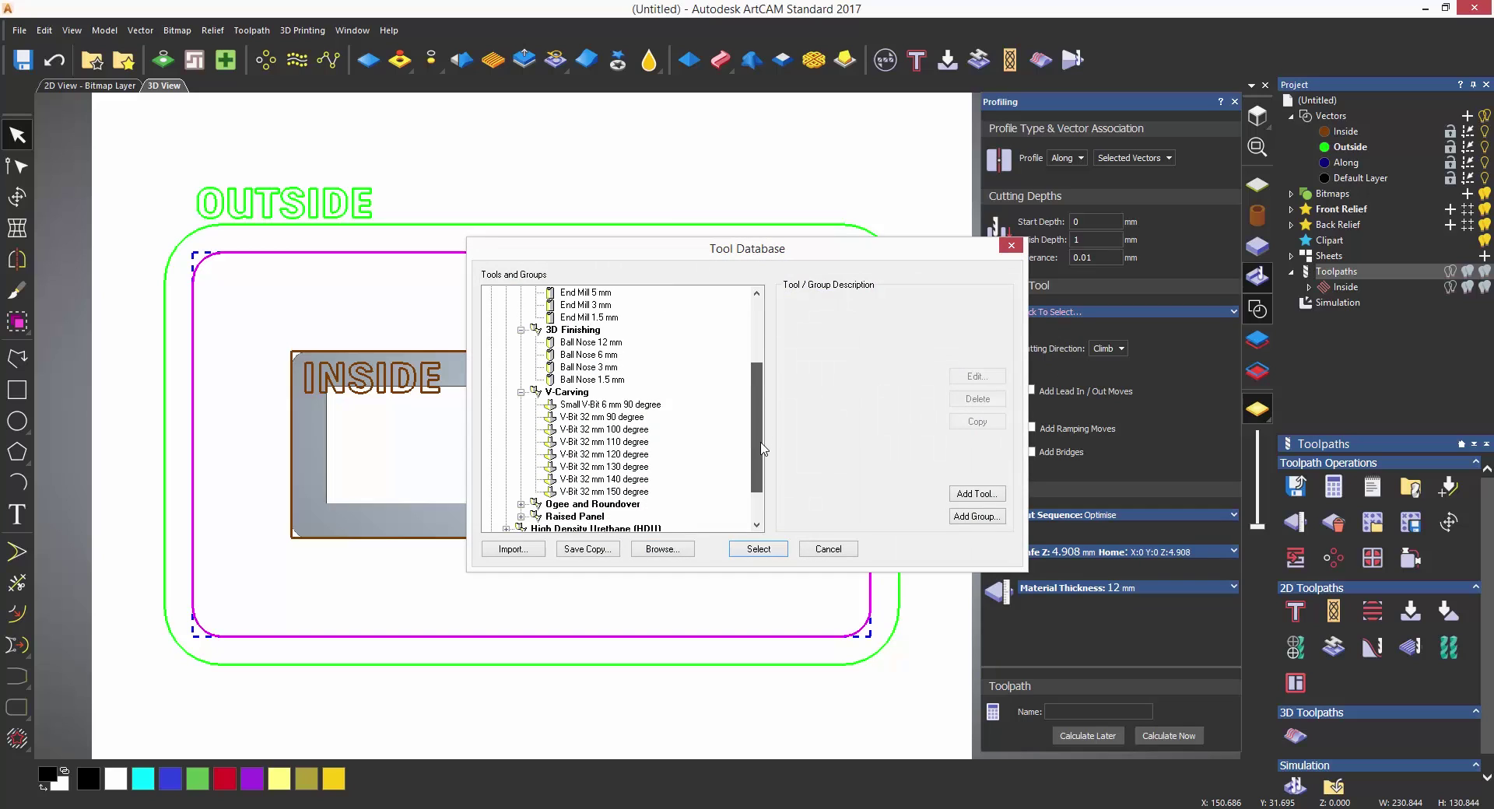
click(589, 368)
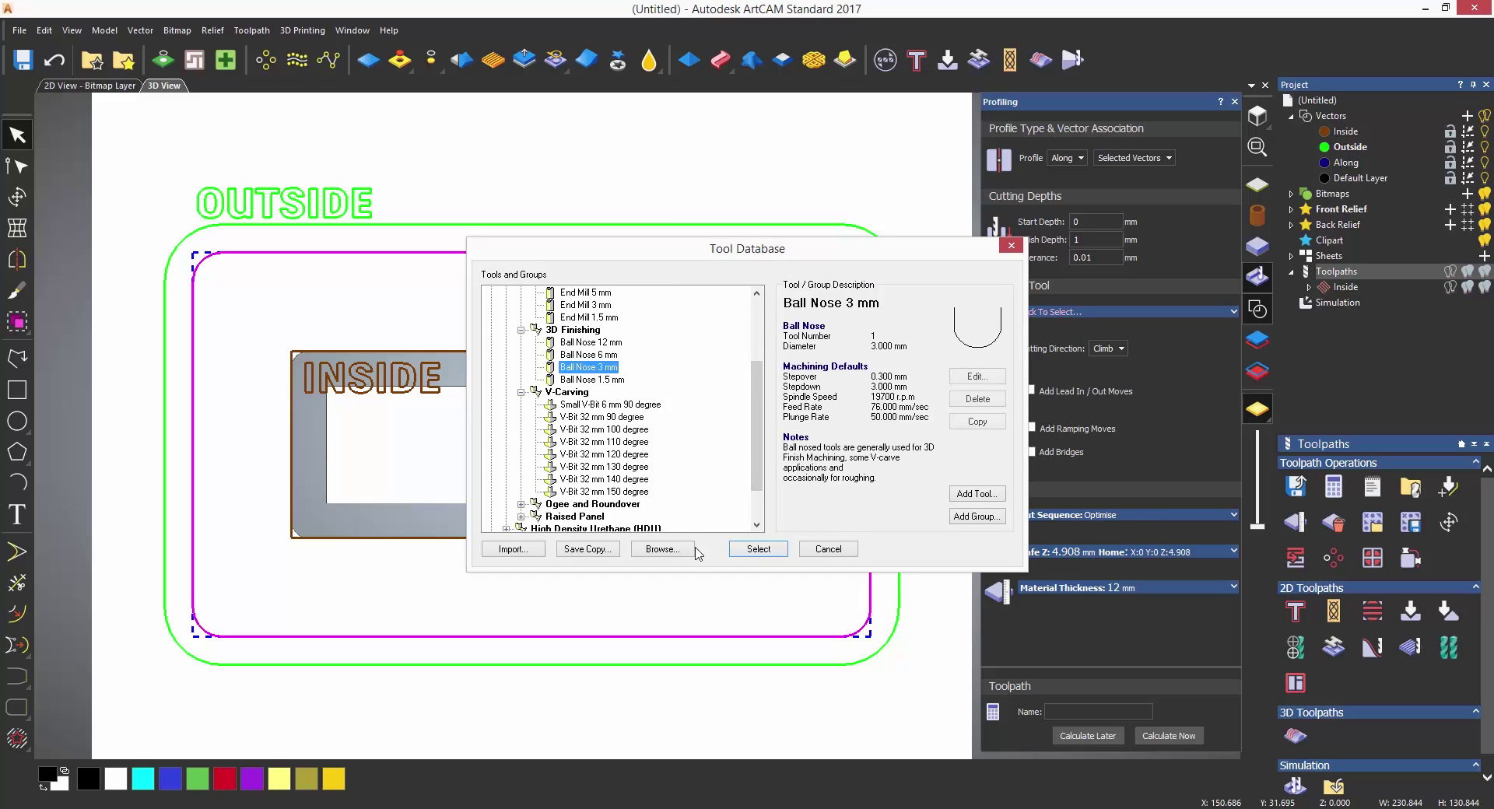
click(758, 550)
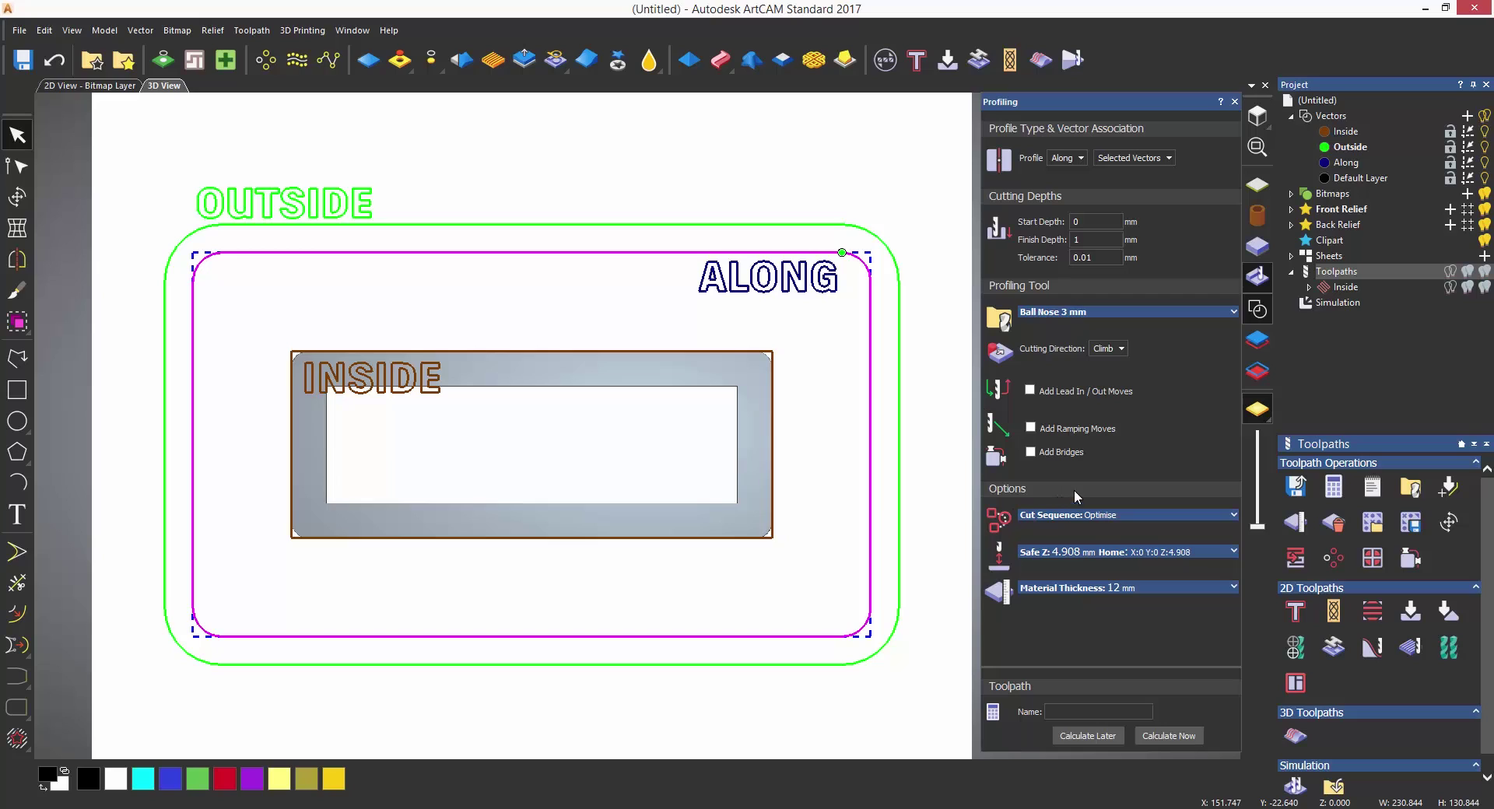
click(1161, 736)
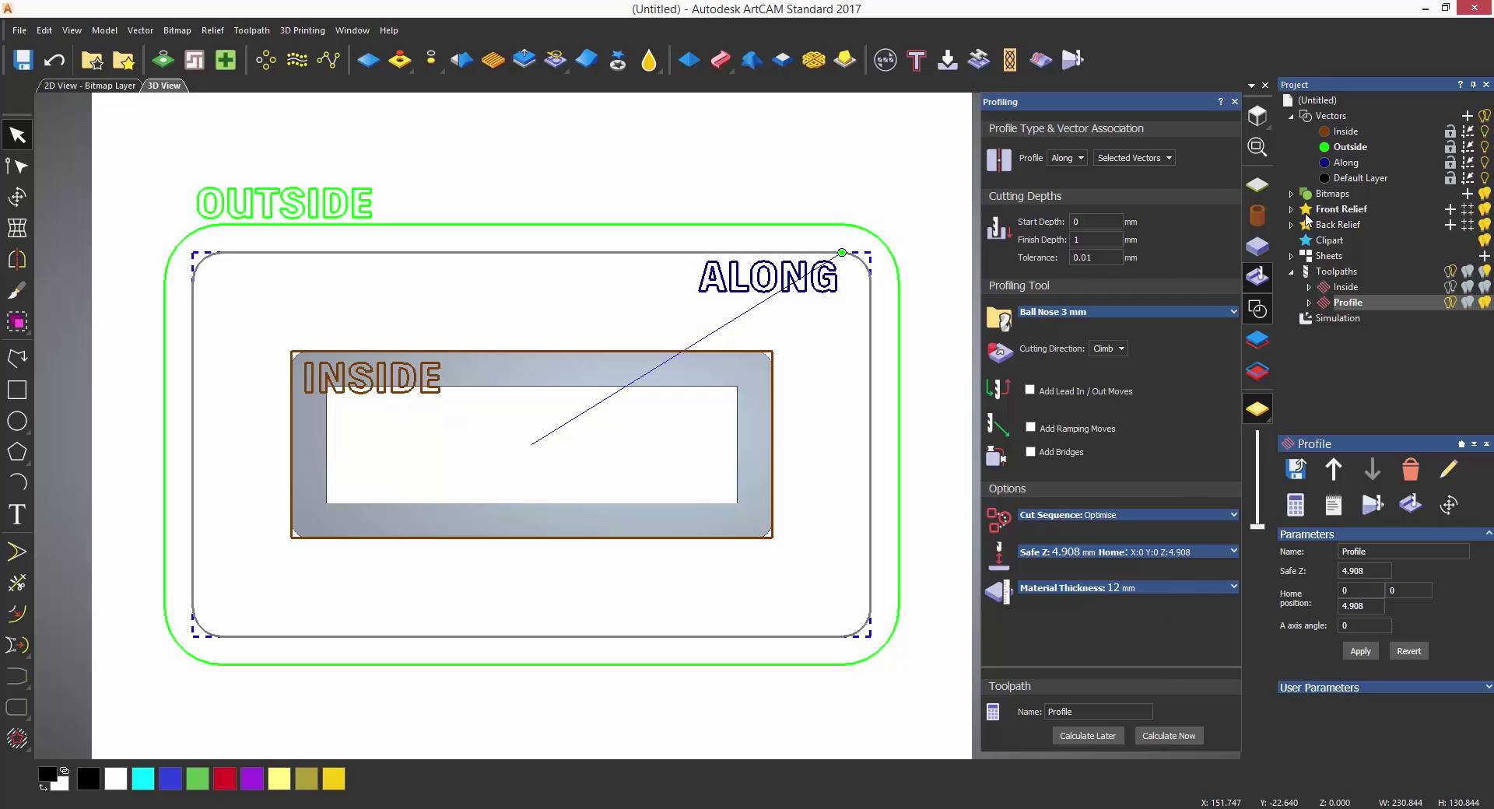
Step: Simulate the new Profile toolpath and rename it 'Along'
right_click(1338, 304)
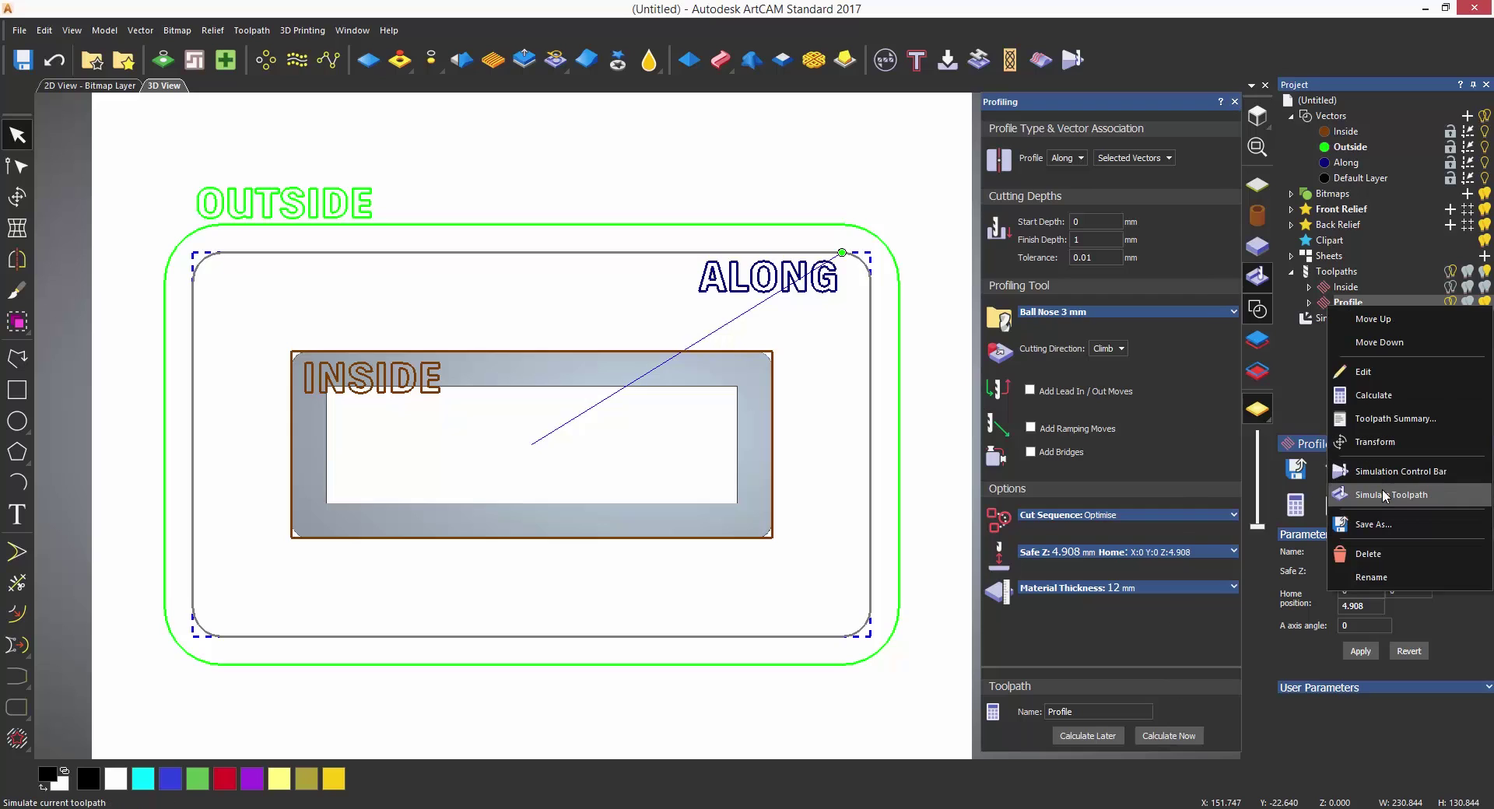
click(1383, 497)
right_click(1352, 305)
click(1385, 572)
text(Along)
key(Return)
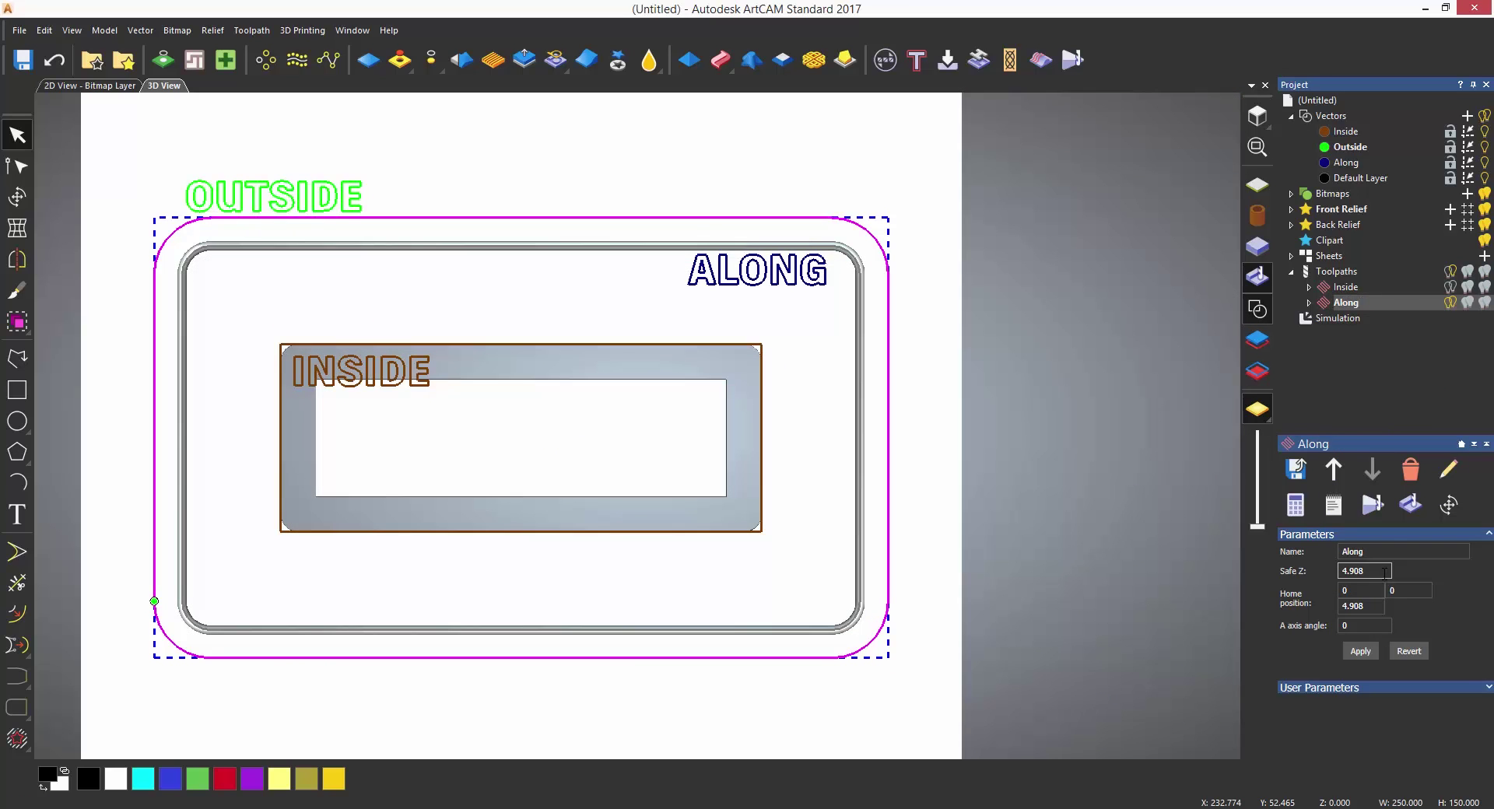
click(1337, 271)
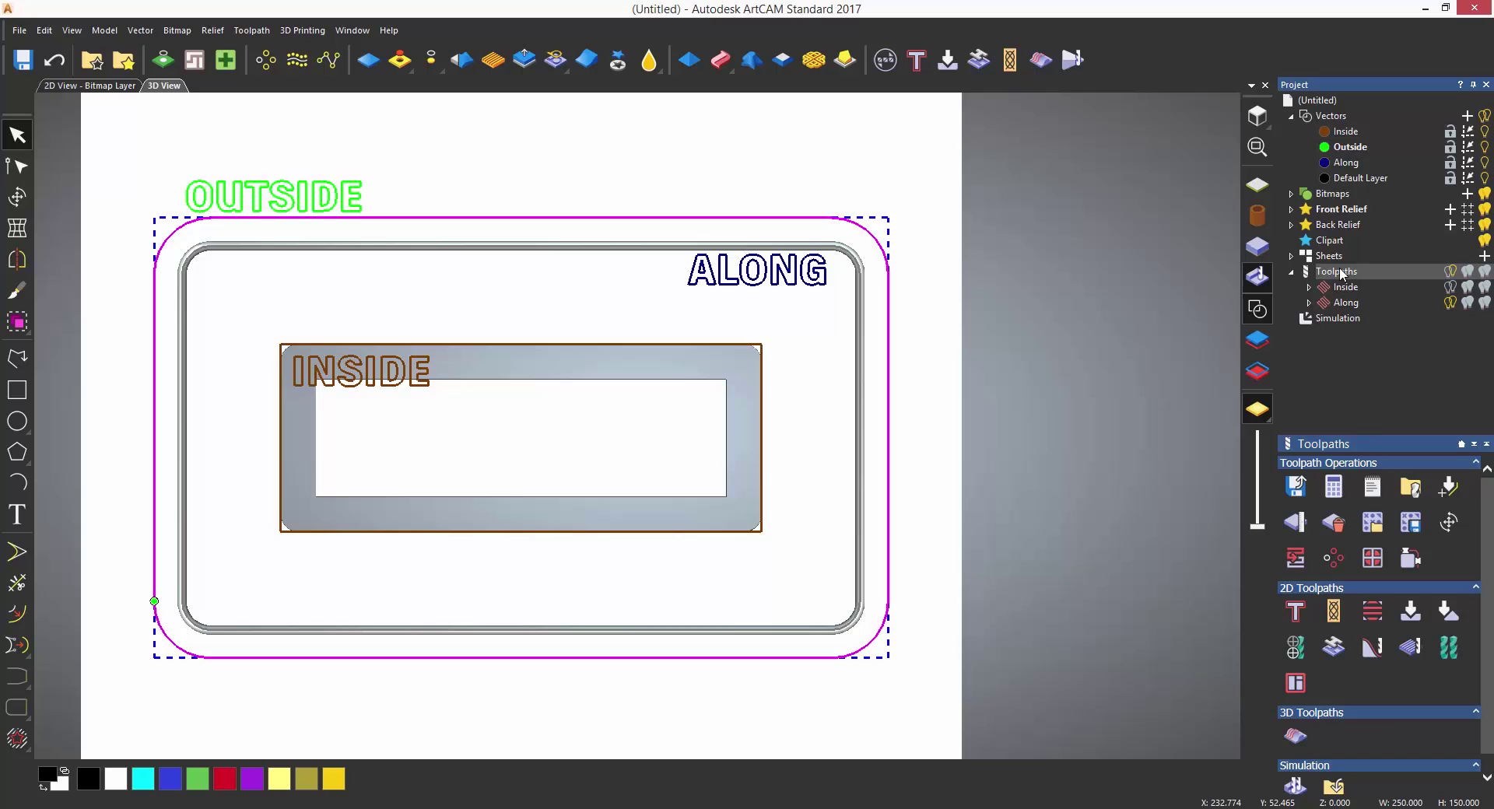
Step: Calculate a new 12 mm-deep outside profile toolpath using the End Mill 12 mm tool
click(1295, 611)
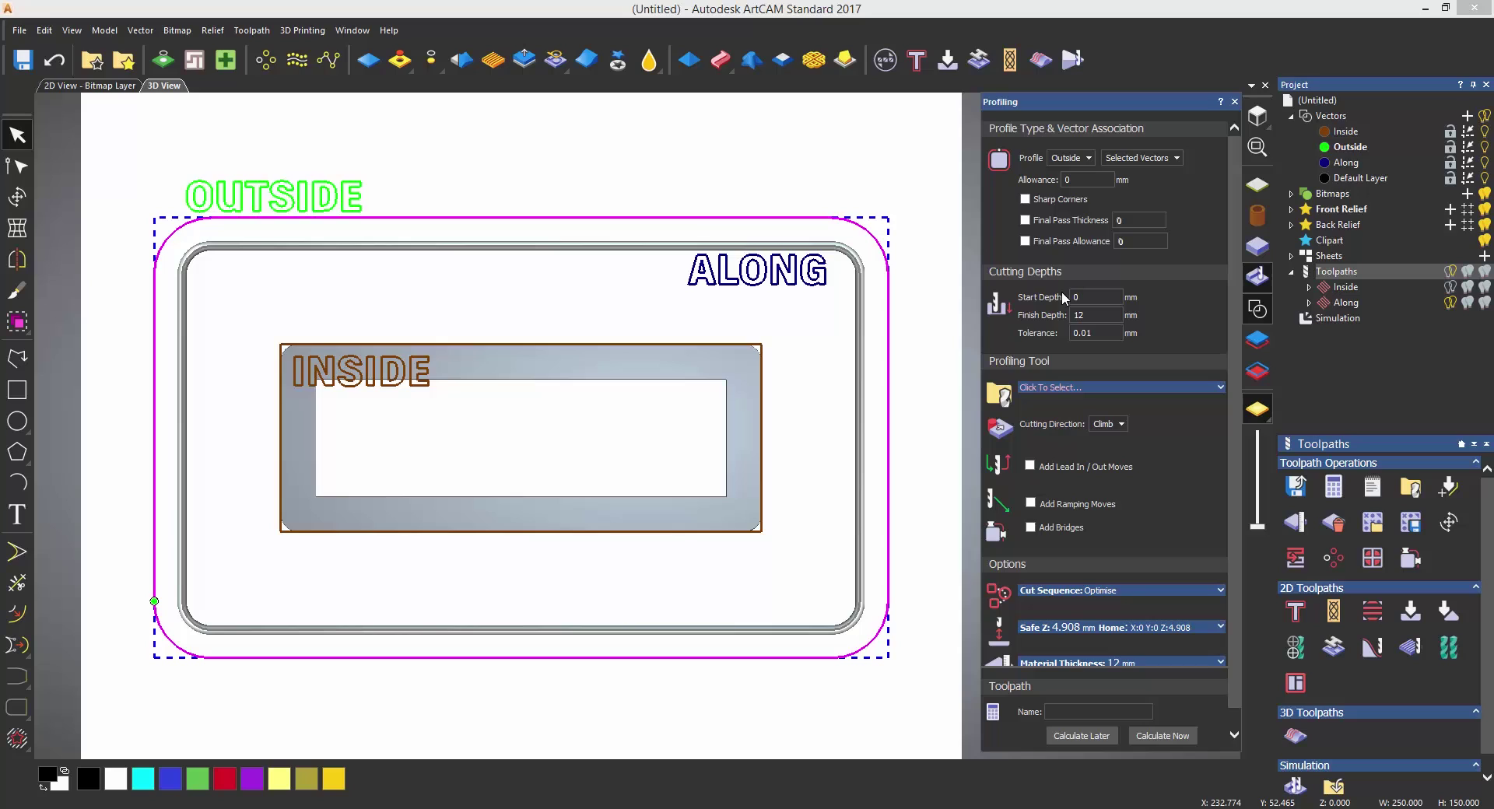
click(1095, 316)
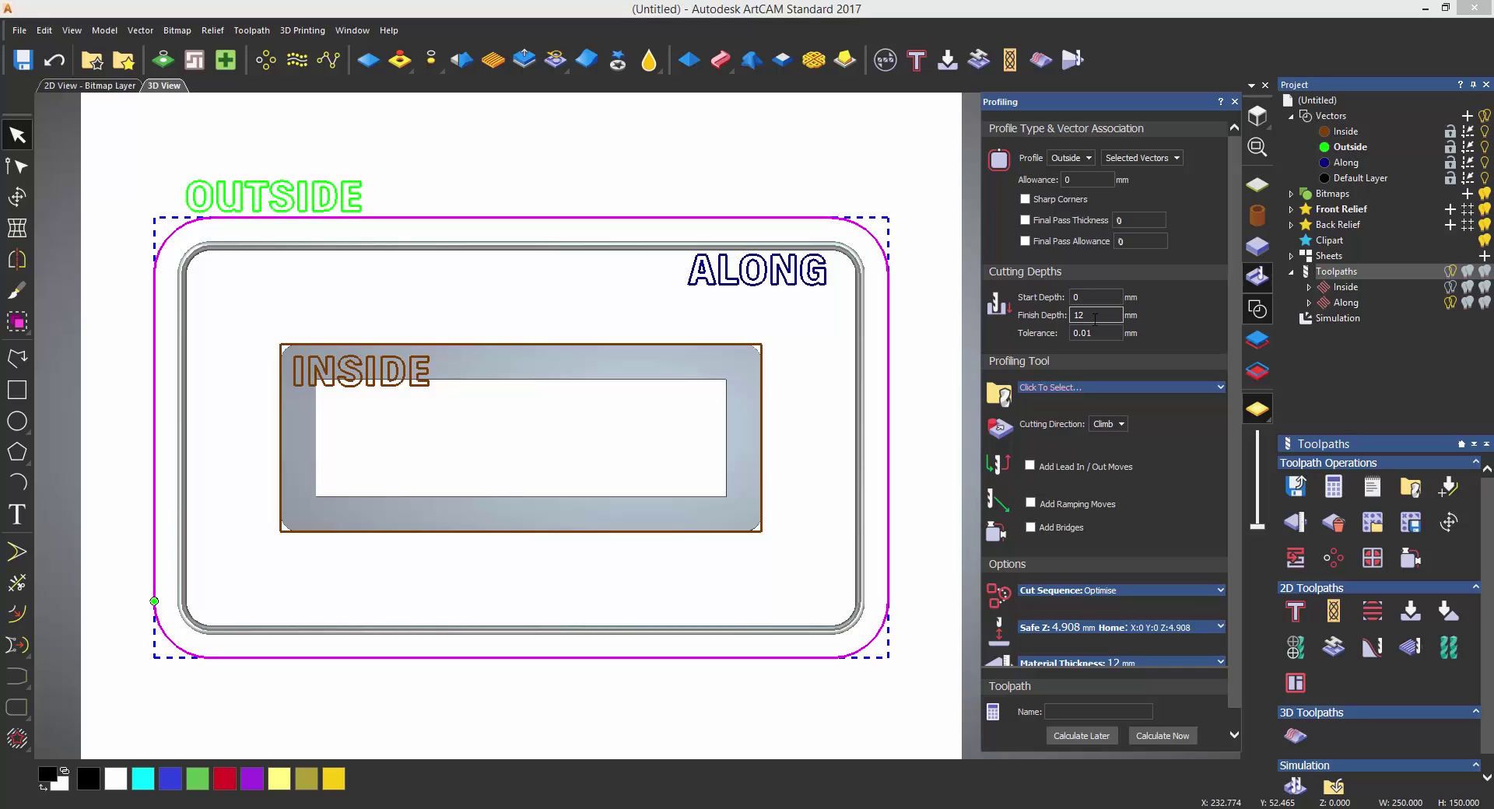
click(1081, 389)
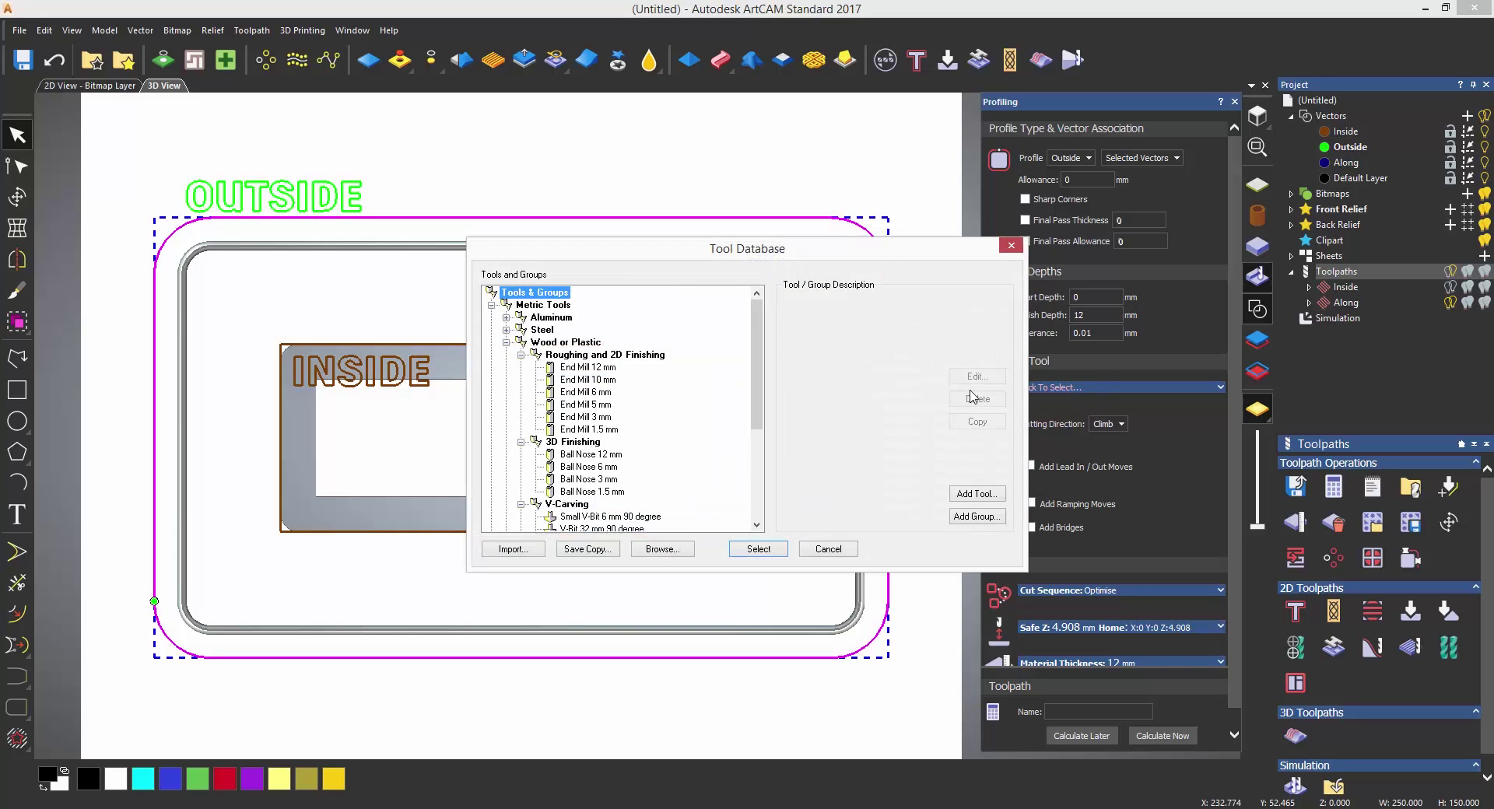
double_click(604, 369)
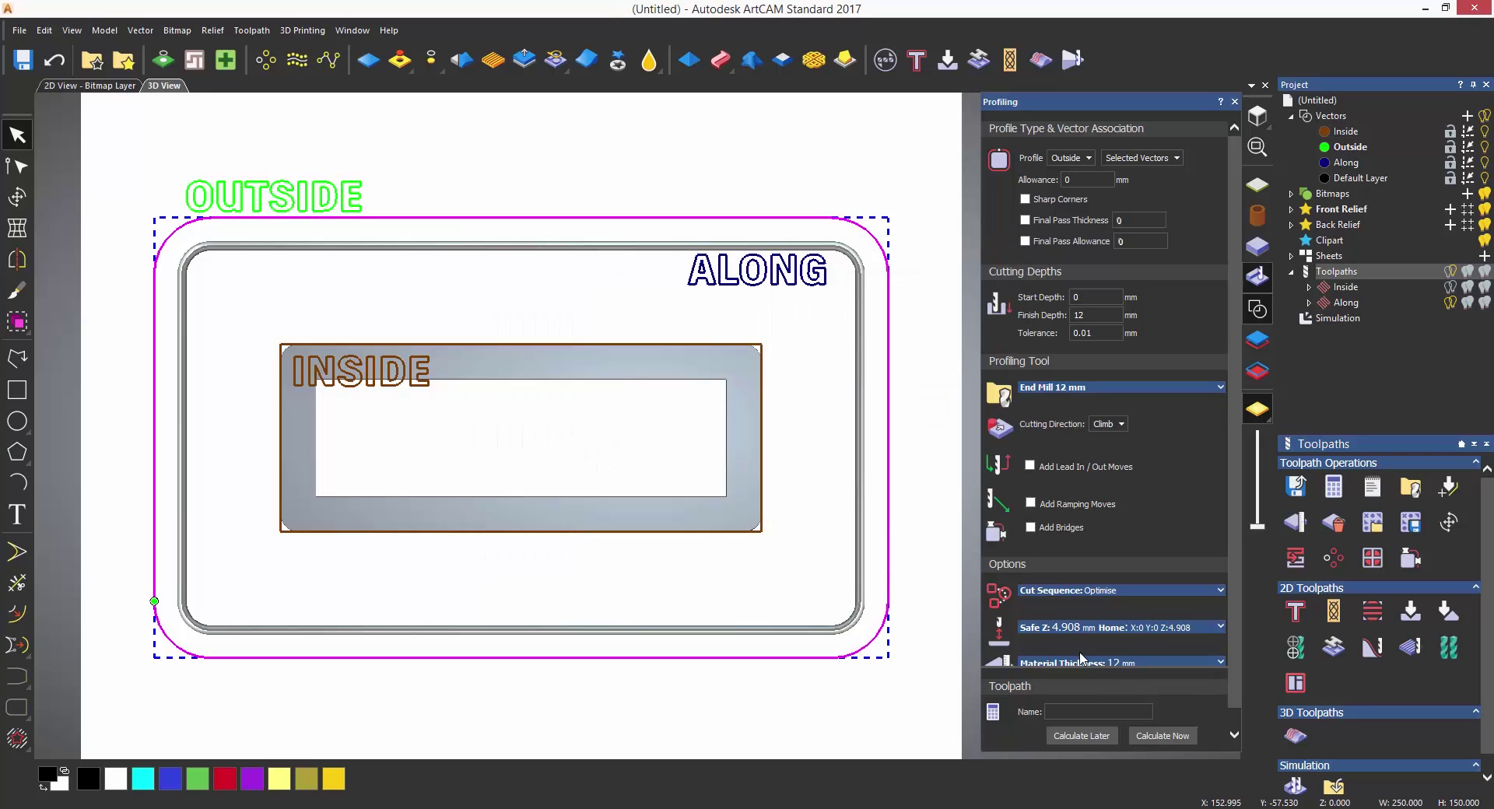
click(1159, 736)
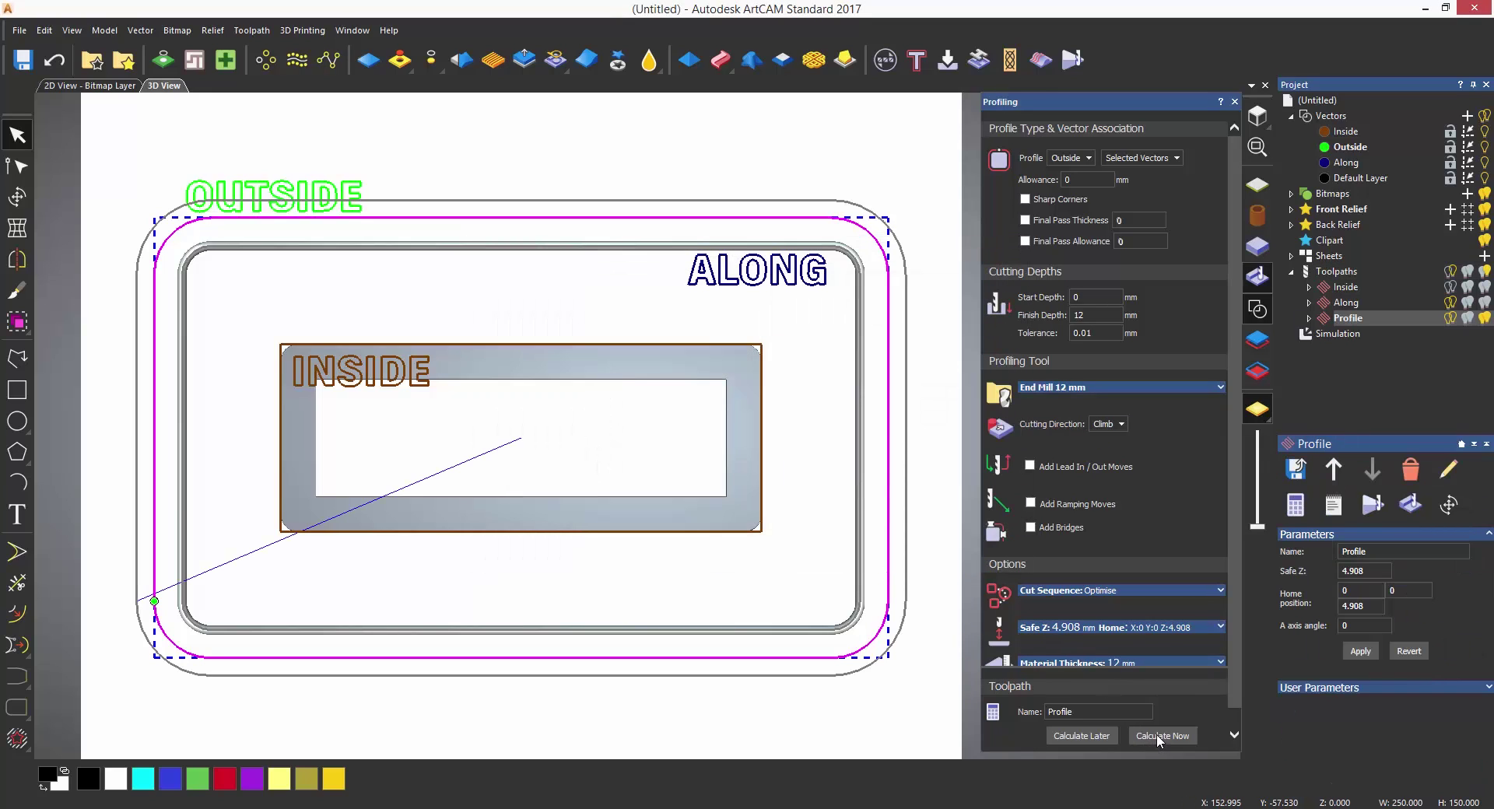
Step: Rename the new Profile toolpath to 'Outside'
right_click(1340, 319)
click(1362, 563)
text(Outside)
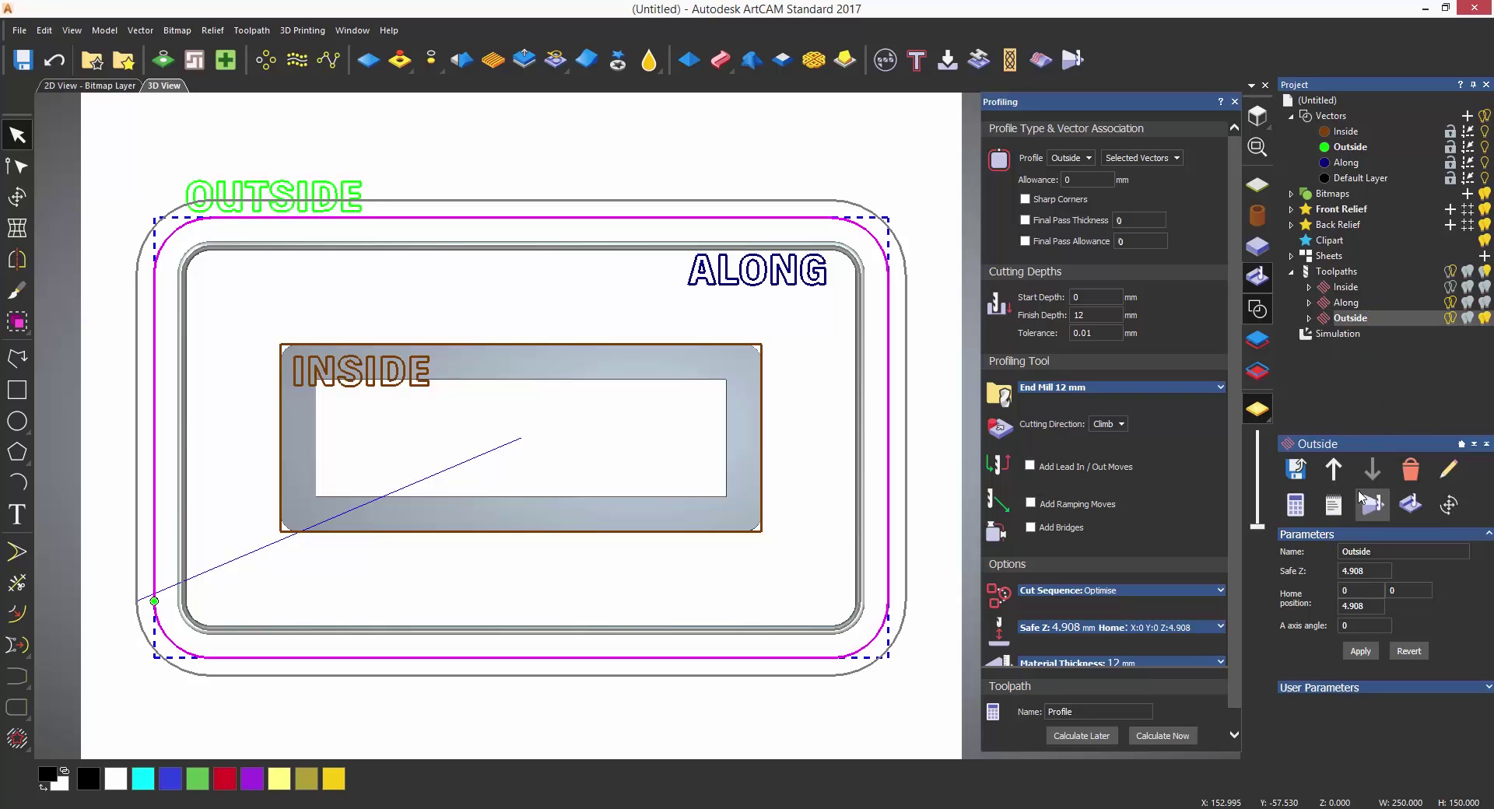
key(Return)
right_click(1354, 319)
Step: Turn on lead-in/out moves with a lead distance of 25 mm
click(1370, 457)
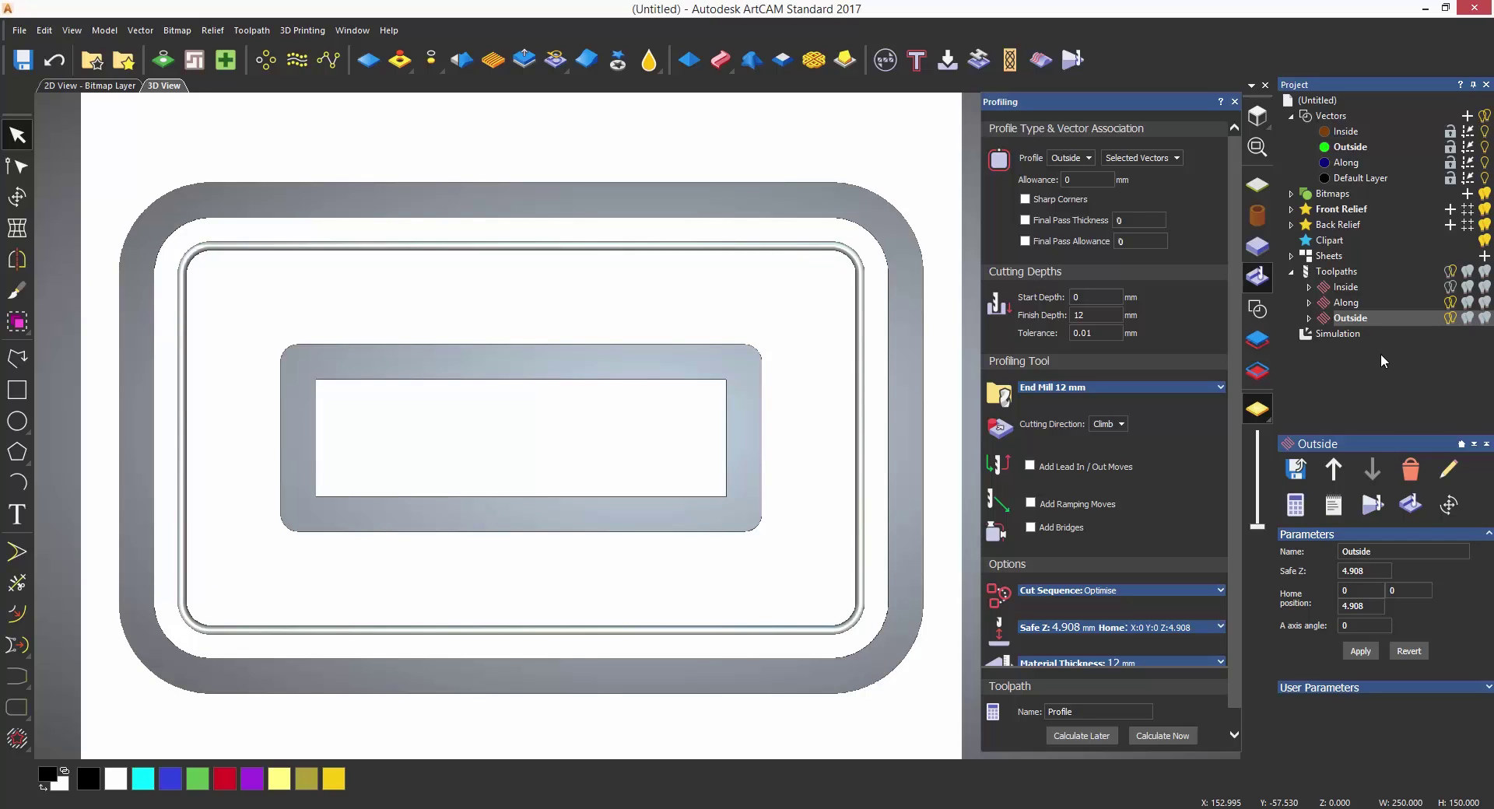
click(1030, 467)
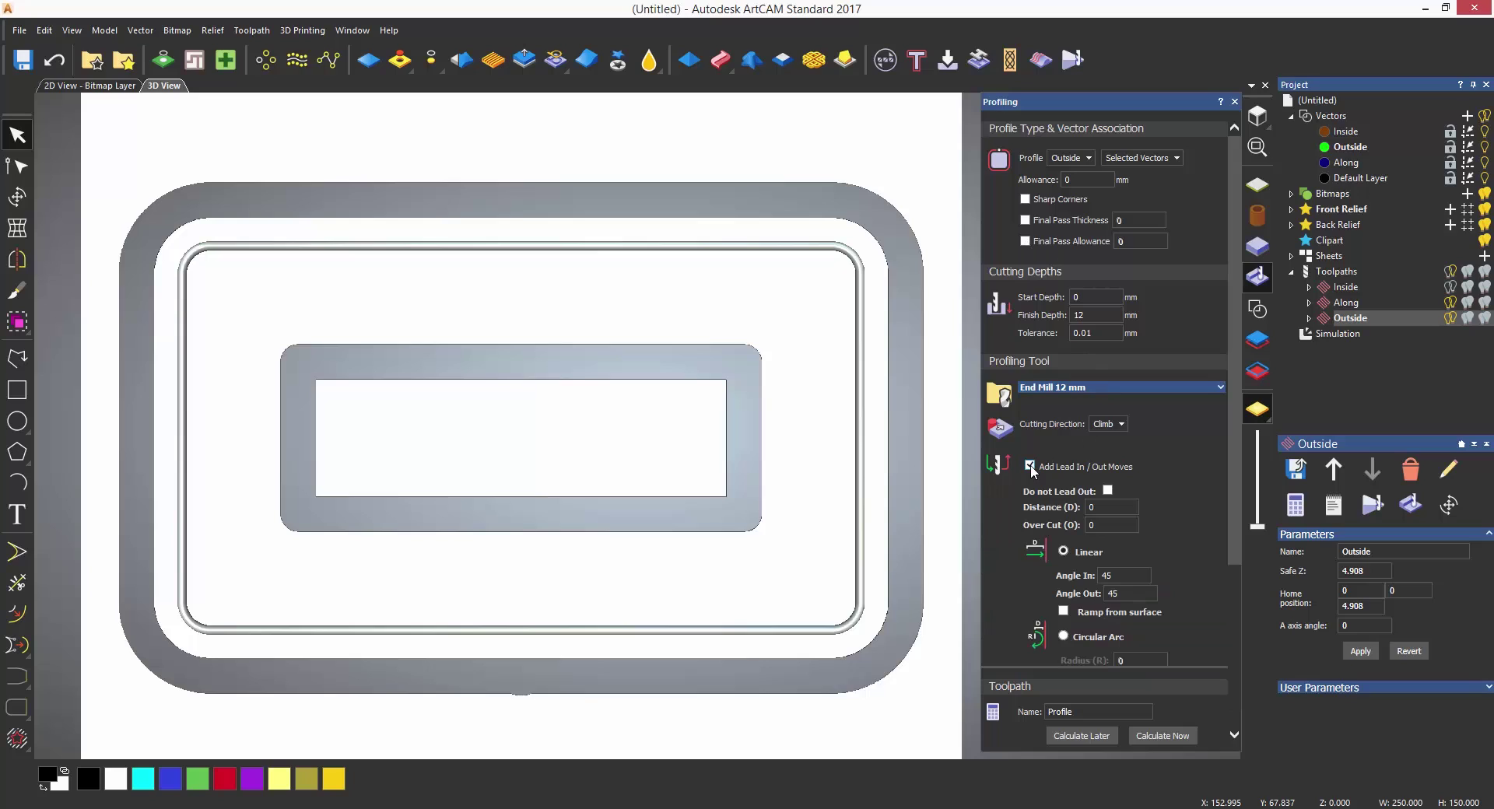
drag(1231, 481, 1240, 568)
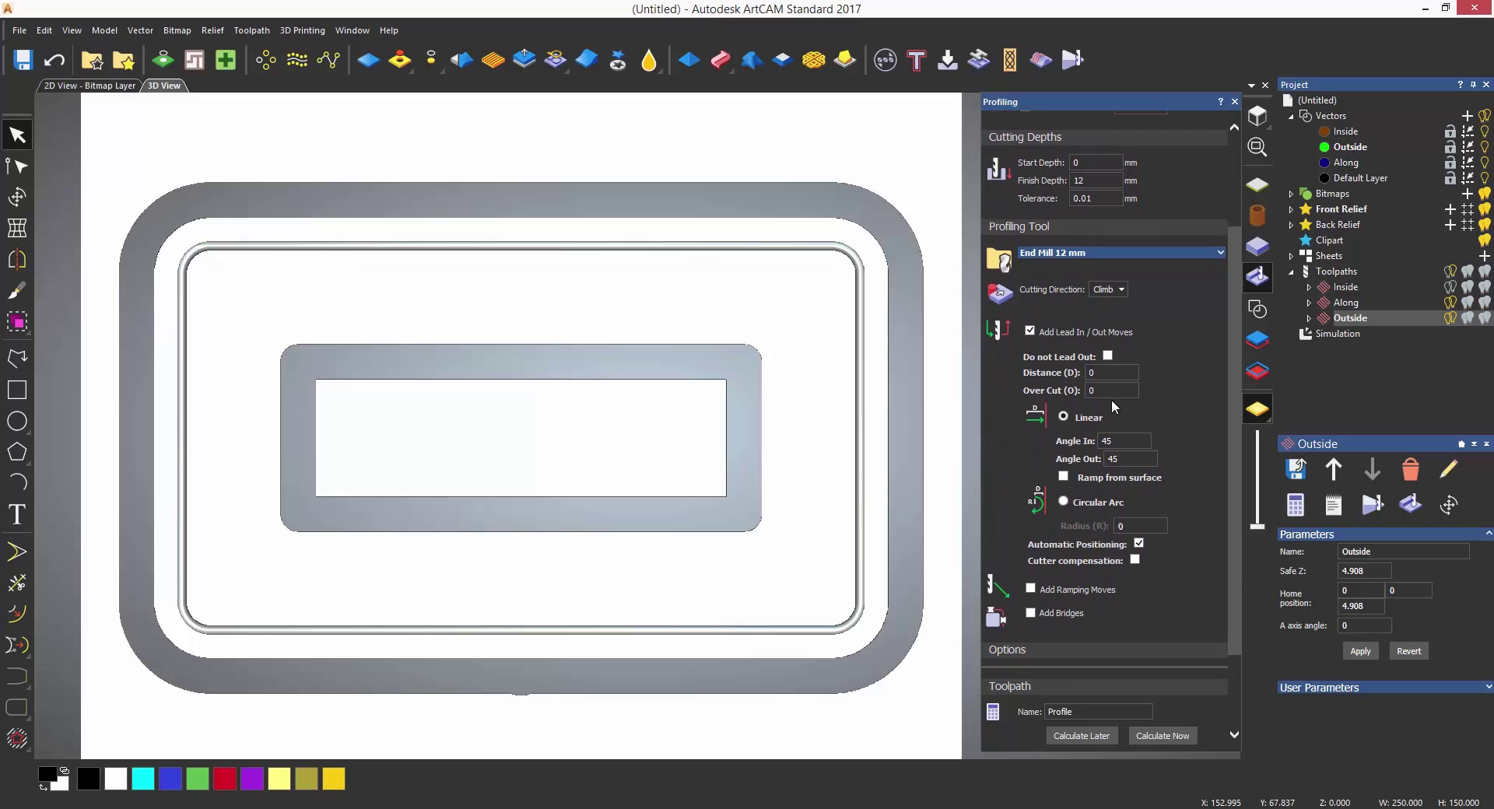
double_click(1113, 373)
text(25)
key(Return)
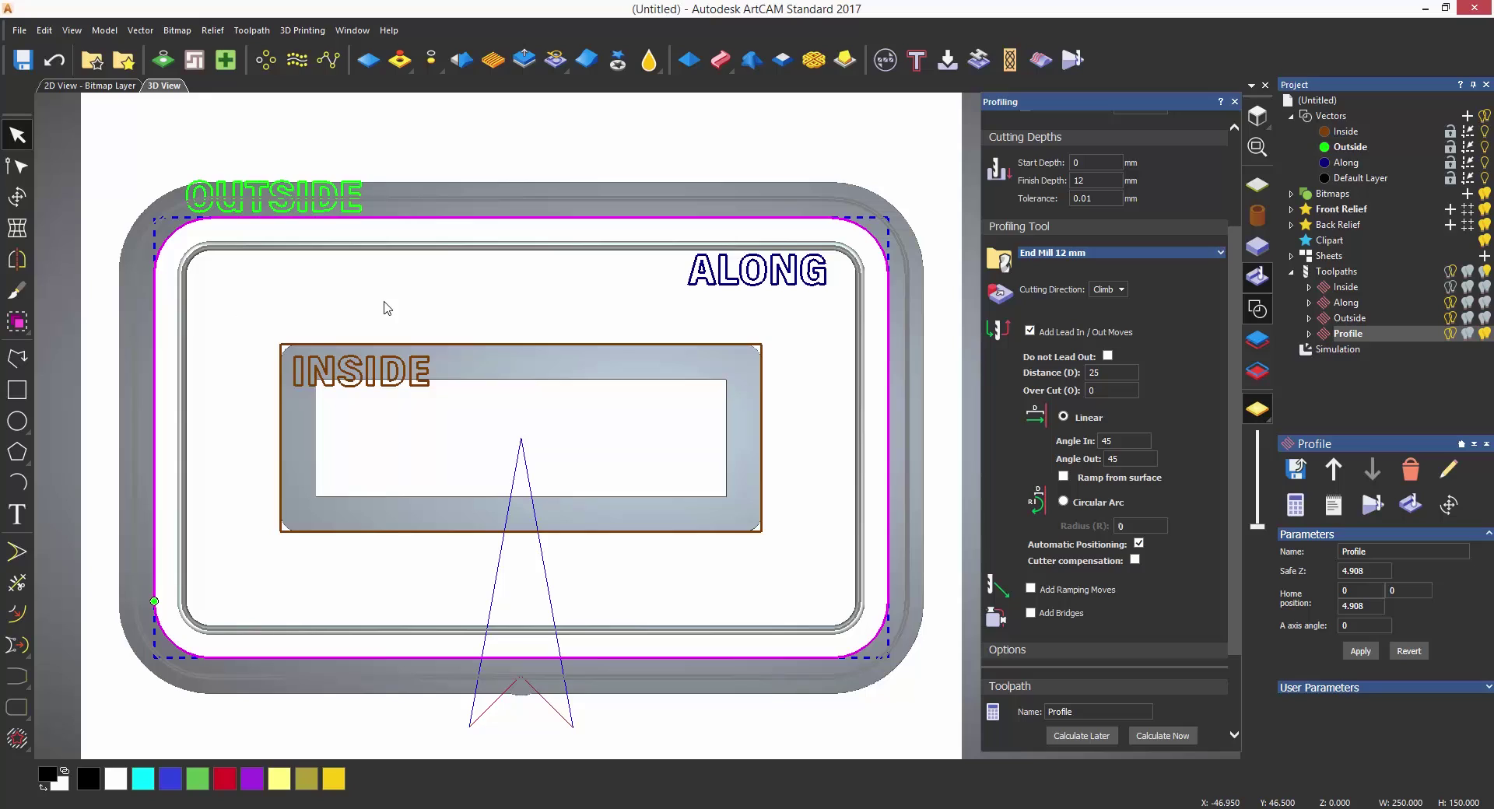
Step: Set lead angle in to 30 and angle out to 80, using circular arc leads
click(1115, 442)
key(BackSpace)
key(BackSpace)
text(30)
key(Return)
click(1130, 459)
key(BackSpace)
key(BackSpace)
text(90)
key(BackSpace)
key(BackSpace)
text(80)
key(Return)
click(1063, 502)
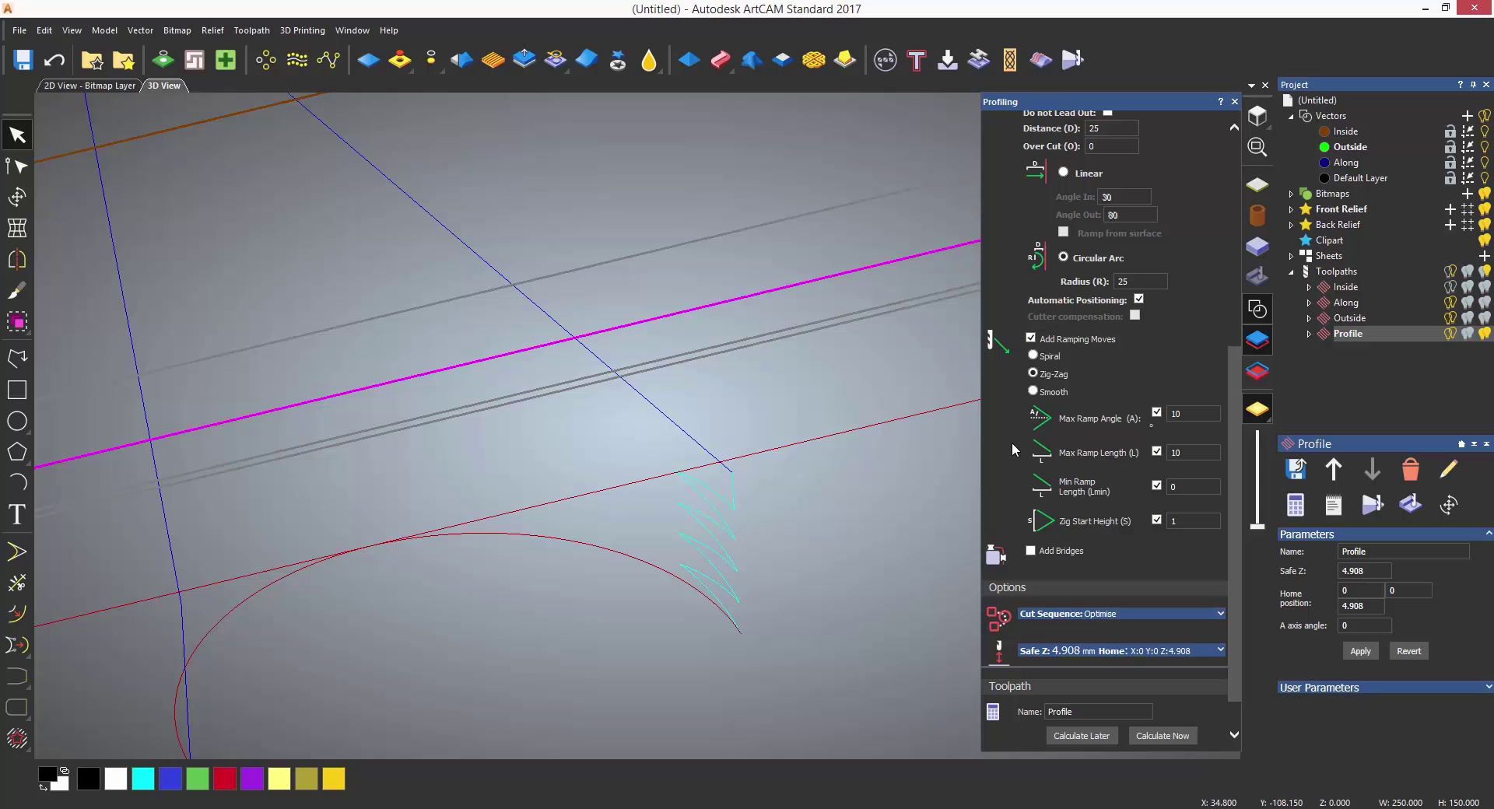
Step: Switch the ramping moves to Spiral and recalculate the toolpath
click(1033, 356)
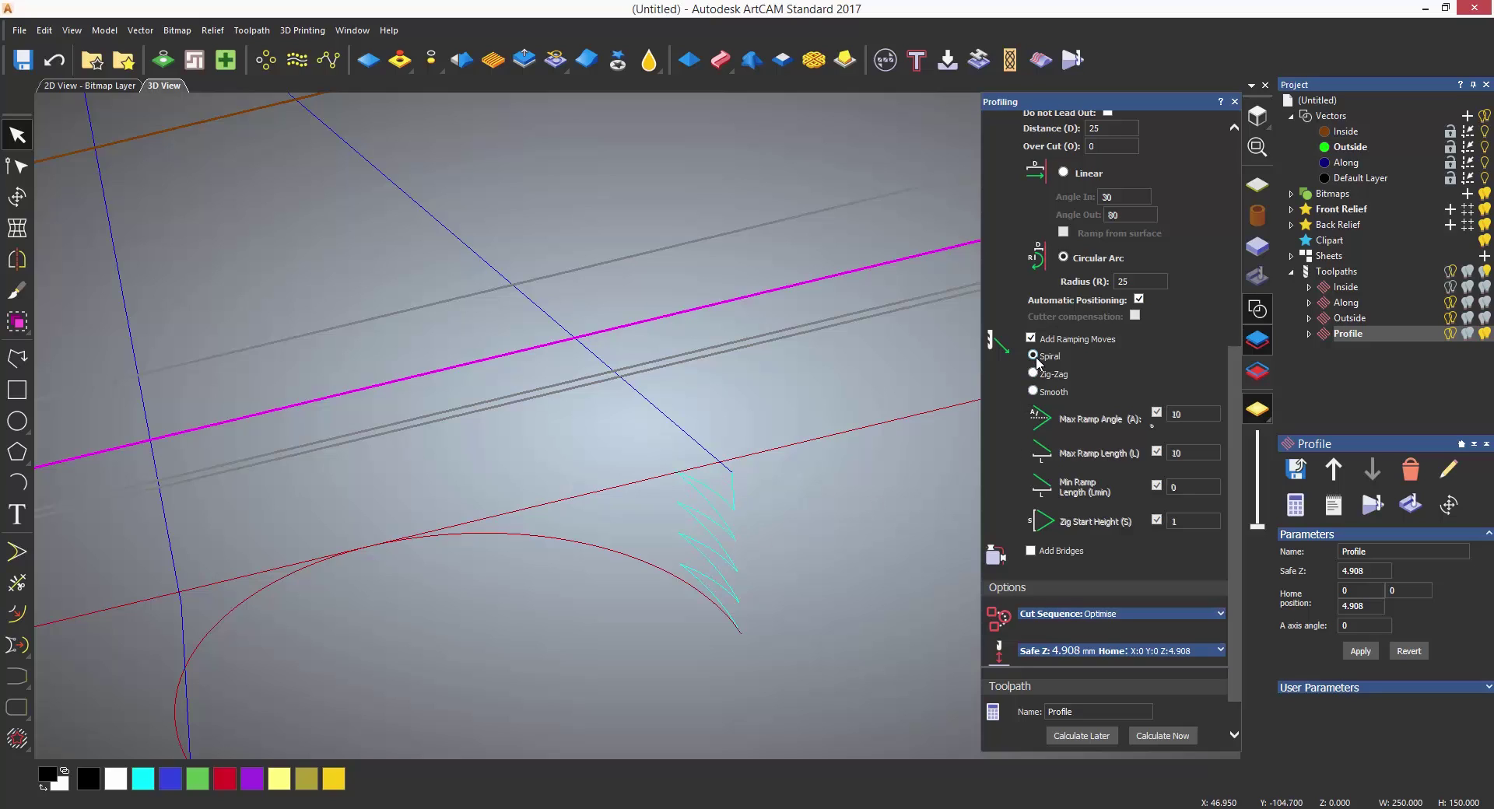
click(1160, 736)
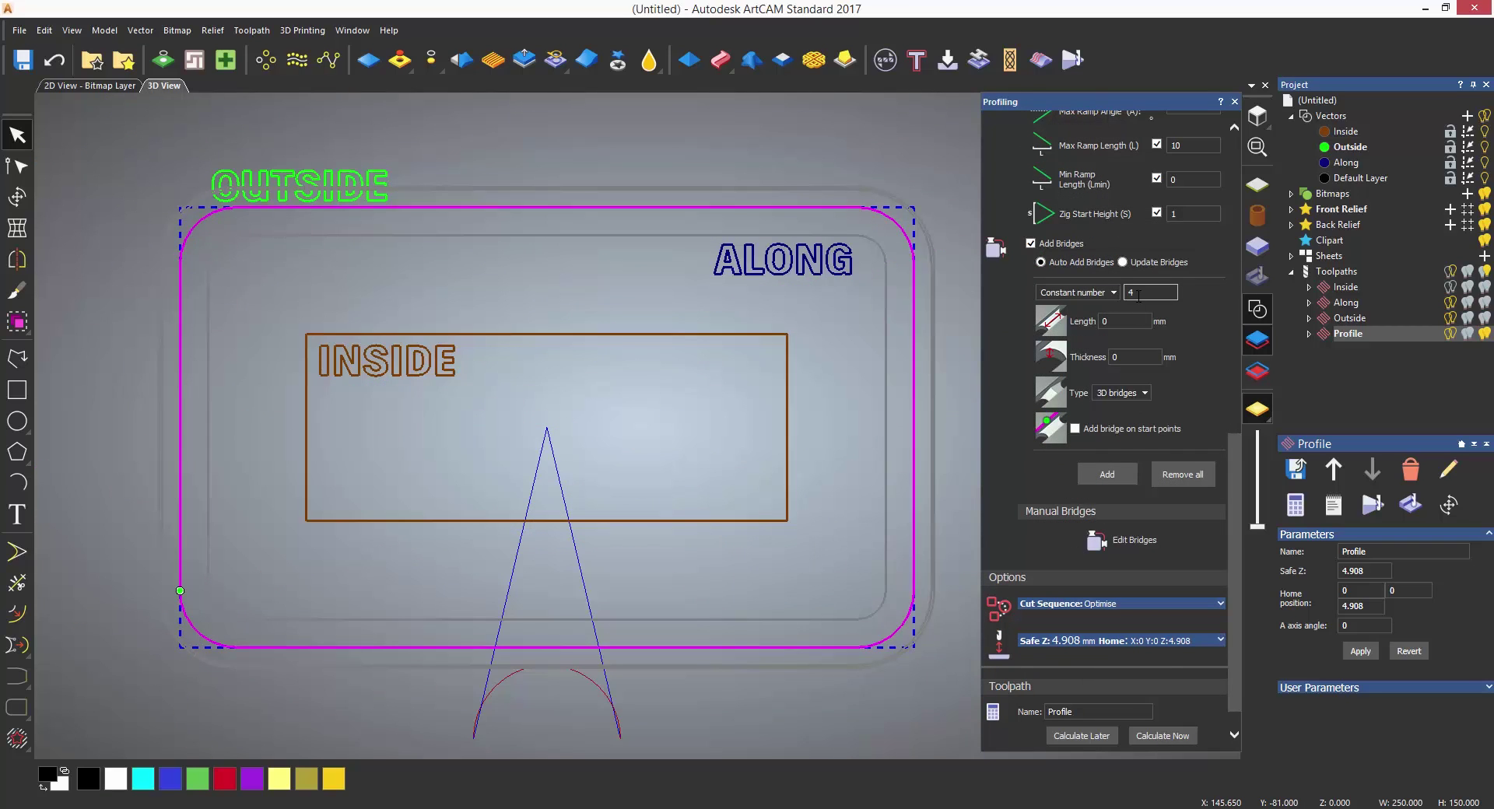
Step: Add 3D bridges 10 mm long and 3 mm thick to the outside profile
key(Tab)
text(10)
key(Tab)
text(3)
click(1116, 476)
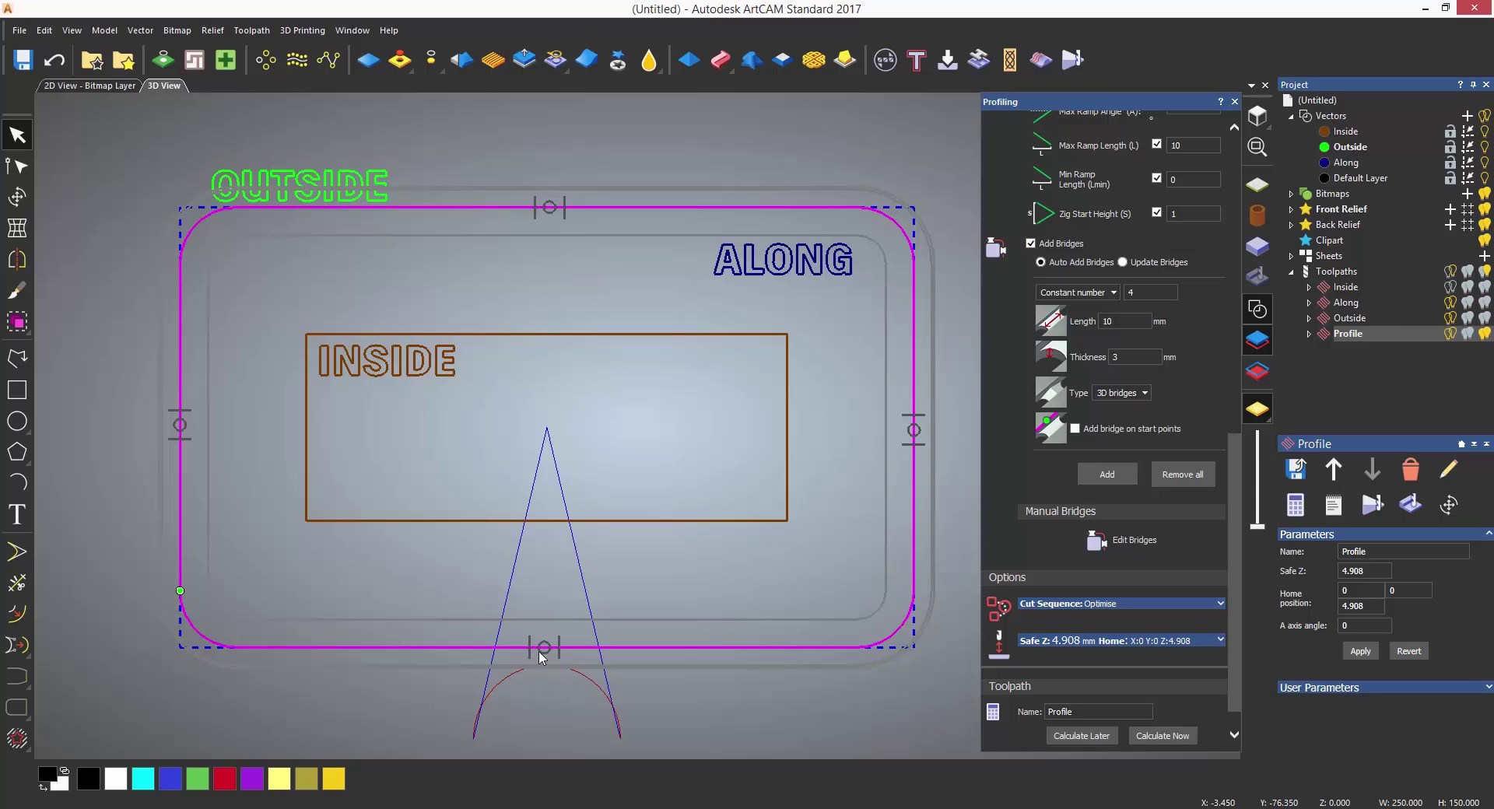
click(1133, 395)
click(1159, 421)
Step: Shift the bottom bridge left and the top bridge right, then recalculate
click(1120, 540)
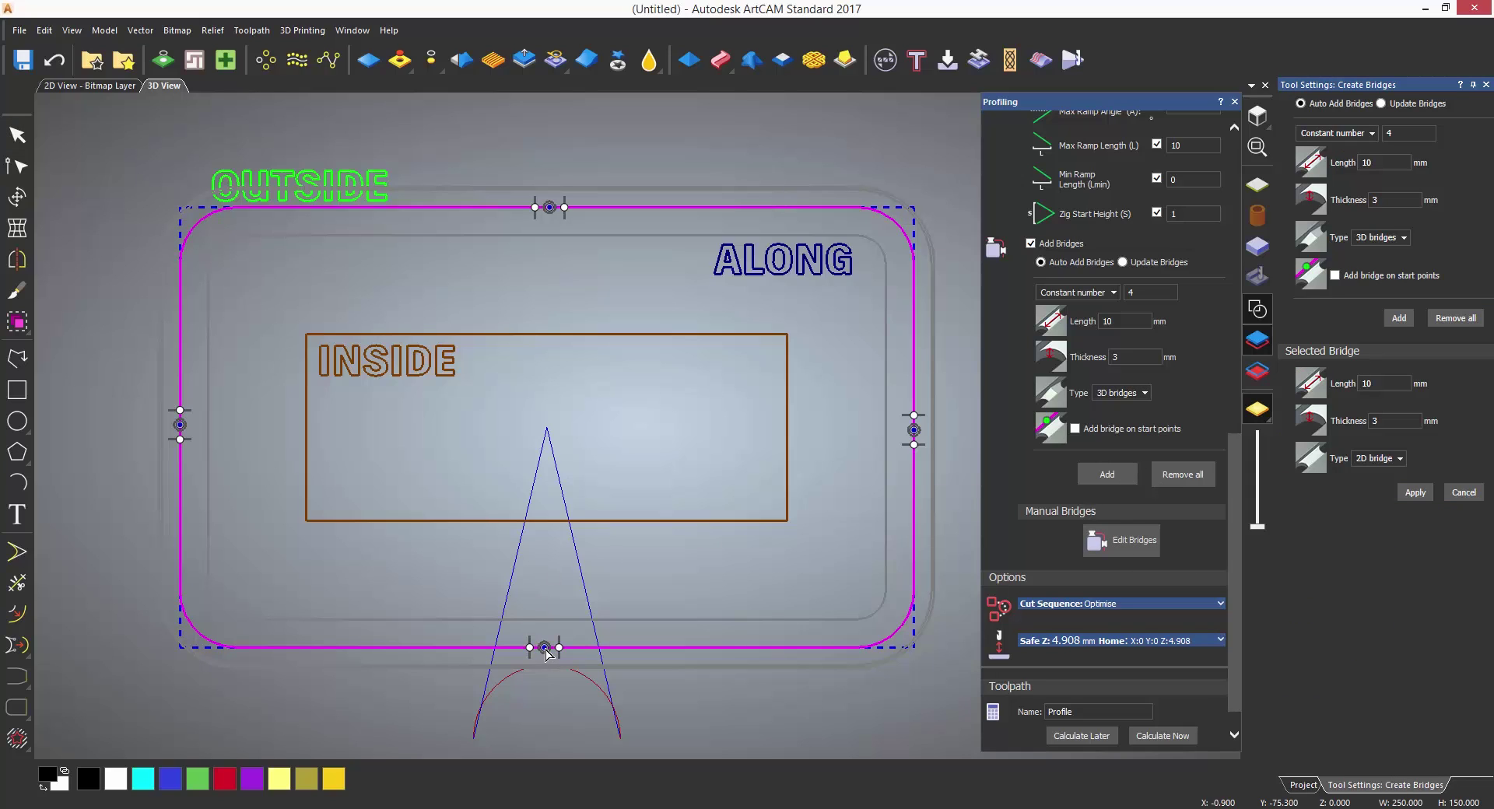
drag(548, 651, 363, 648)
drag(549, 208, 773, 207)
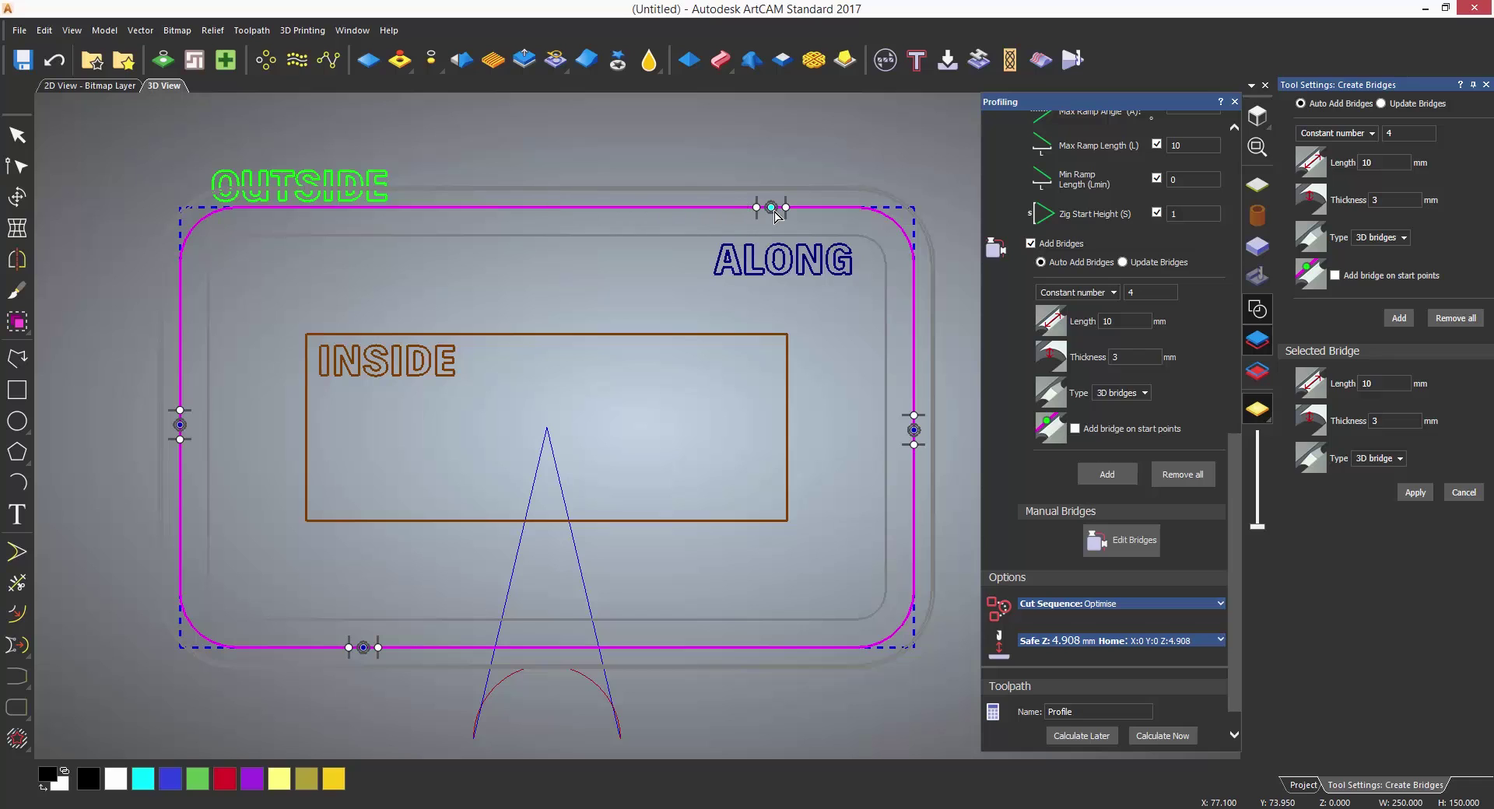
click(1458, 497)
click(1172, 736)
Step: Simulate the Profile toolpath at standard resolution, then simulate all toolpaths together
right_click(1343, 254)
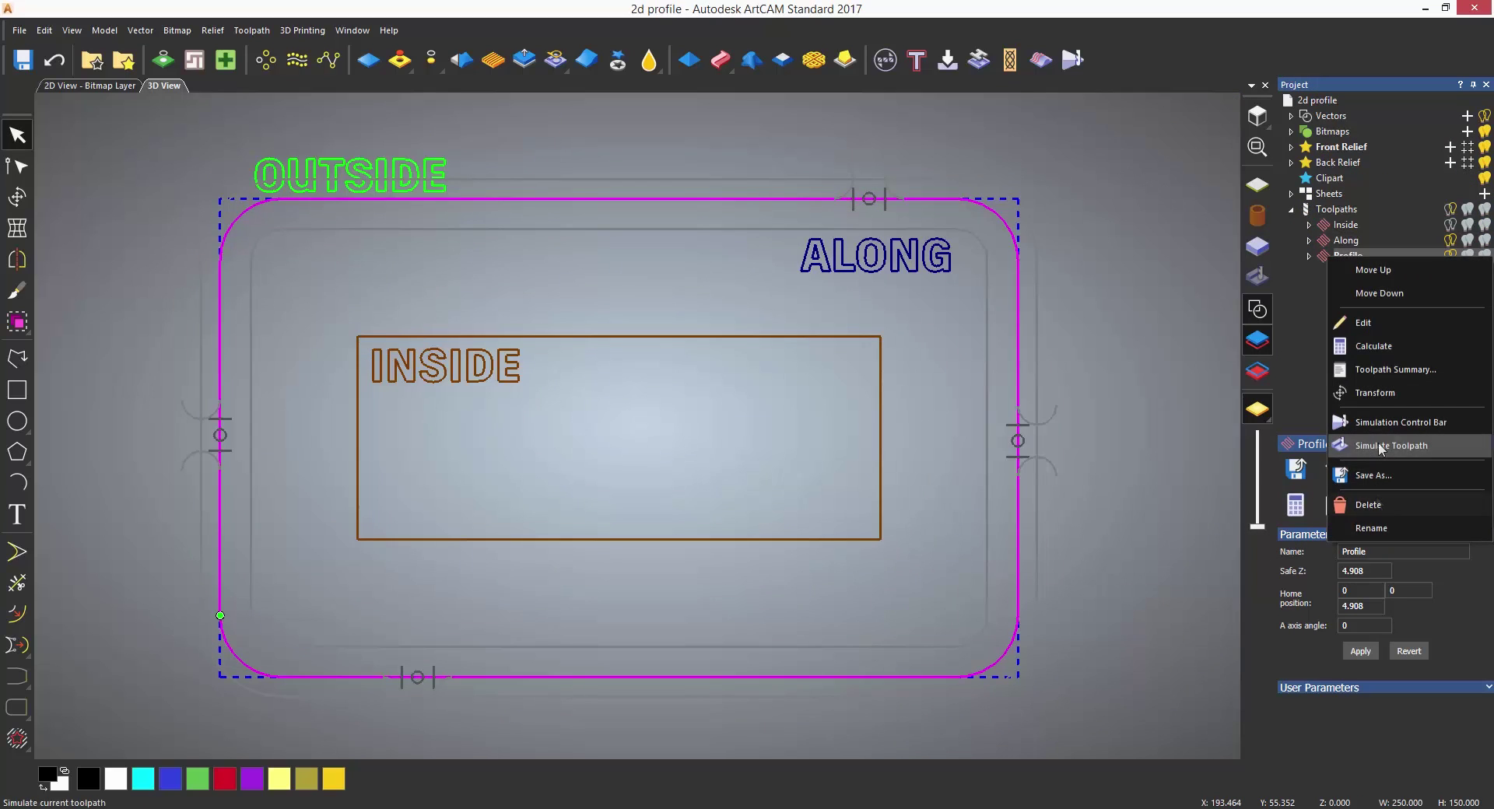
click(1377, 448)
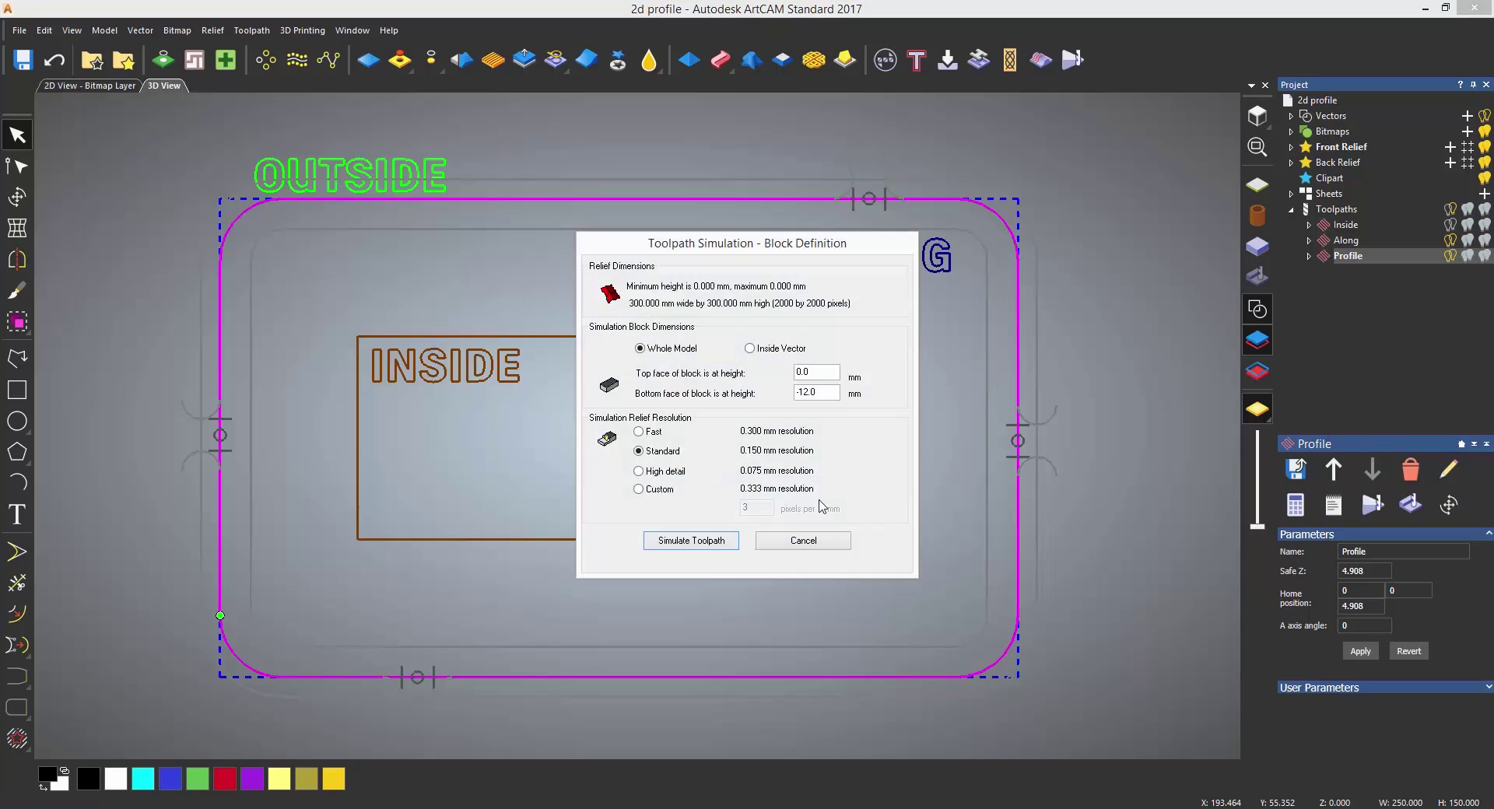
click(712, 543)
right_click(1330, 270)
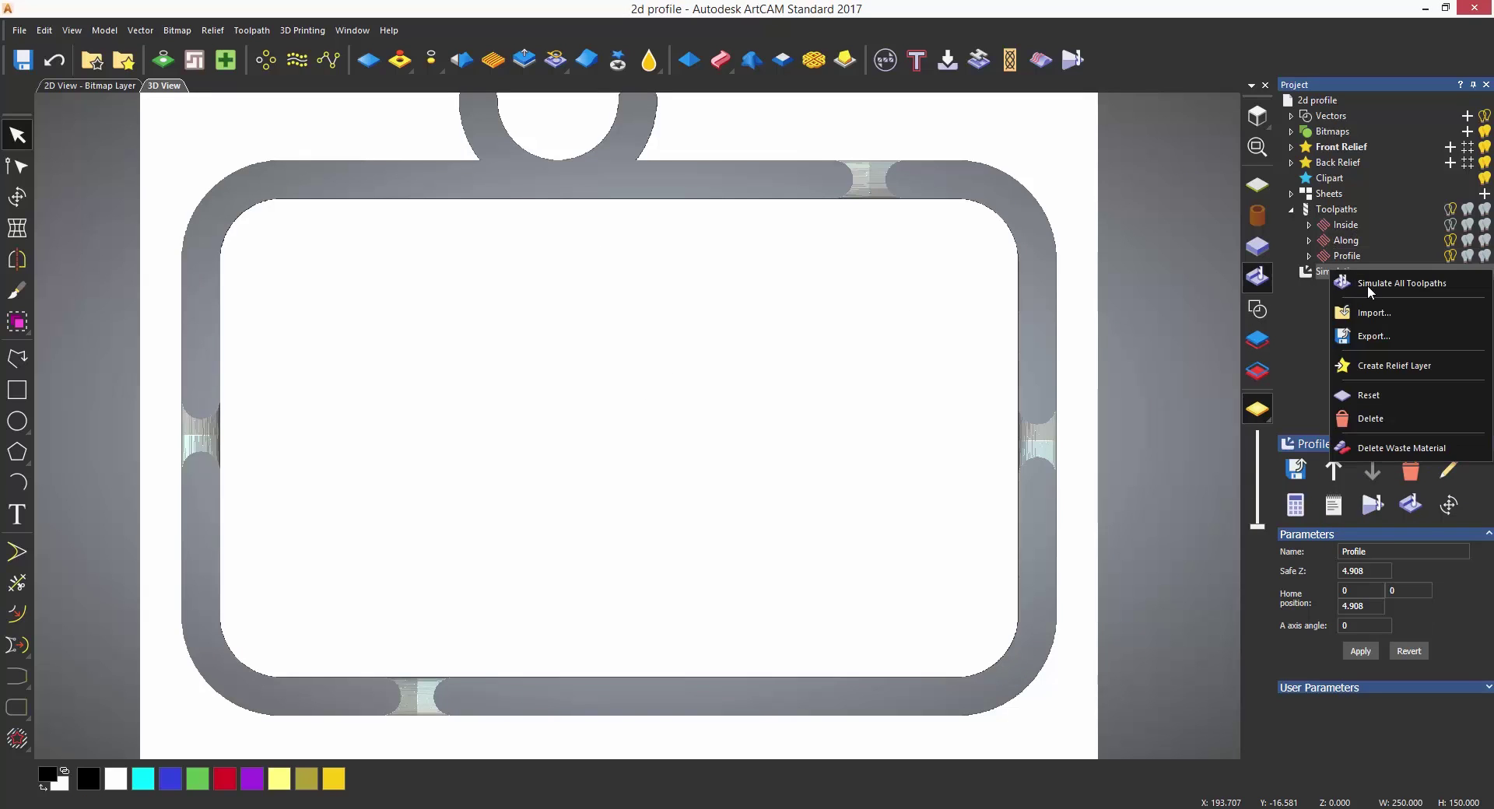
click(1369, 284)
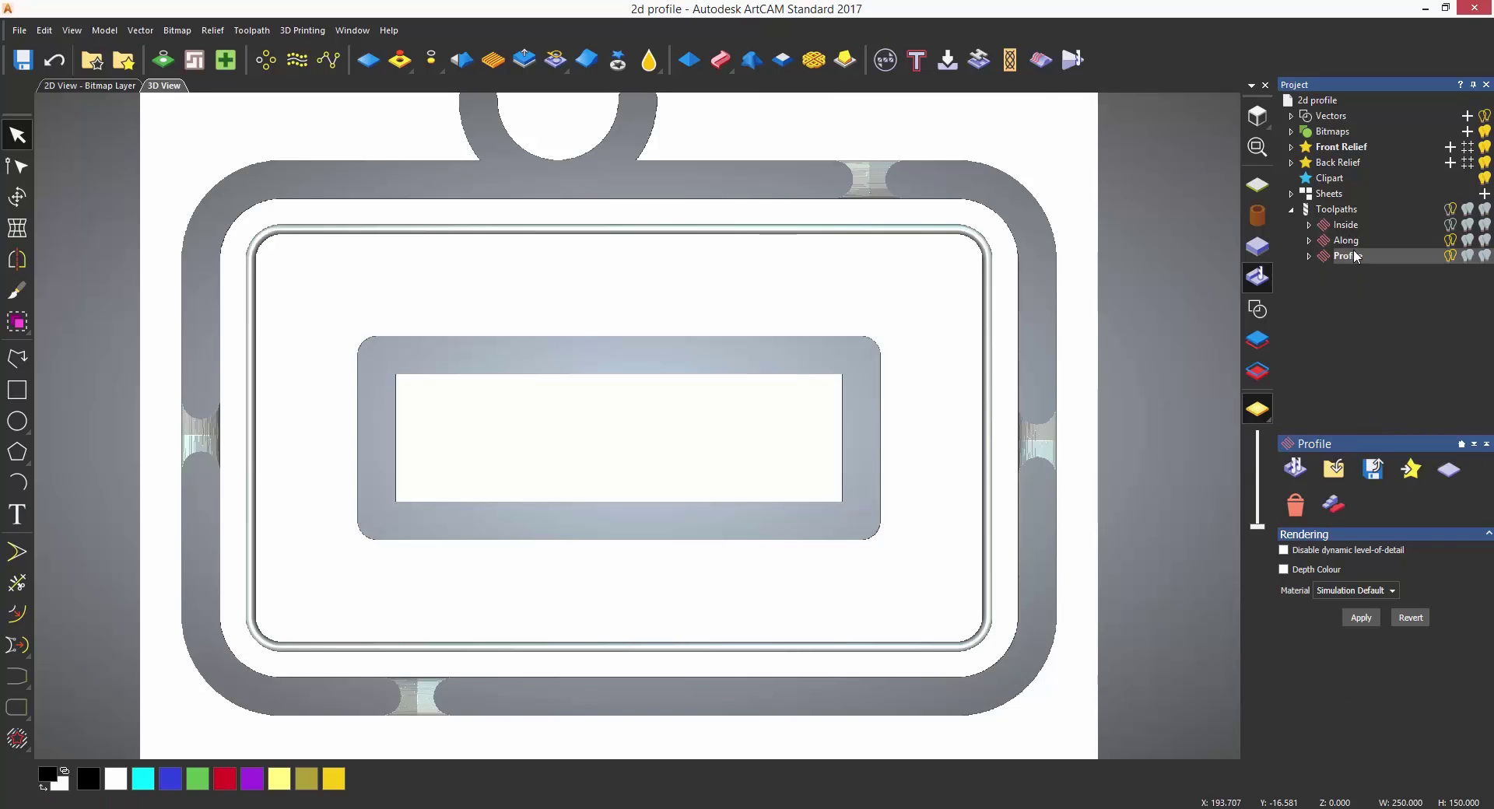
Step: Delete the simulation result and reopen the Along toolpath's settings for editing
right_click(1314, 269)
click(1354, 282)
right_click(1343, 212)
click(1364, 213)
right_click(1363, 213)
click(1361, 492)
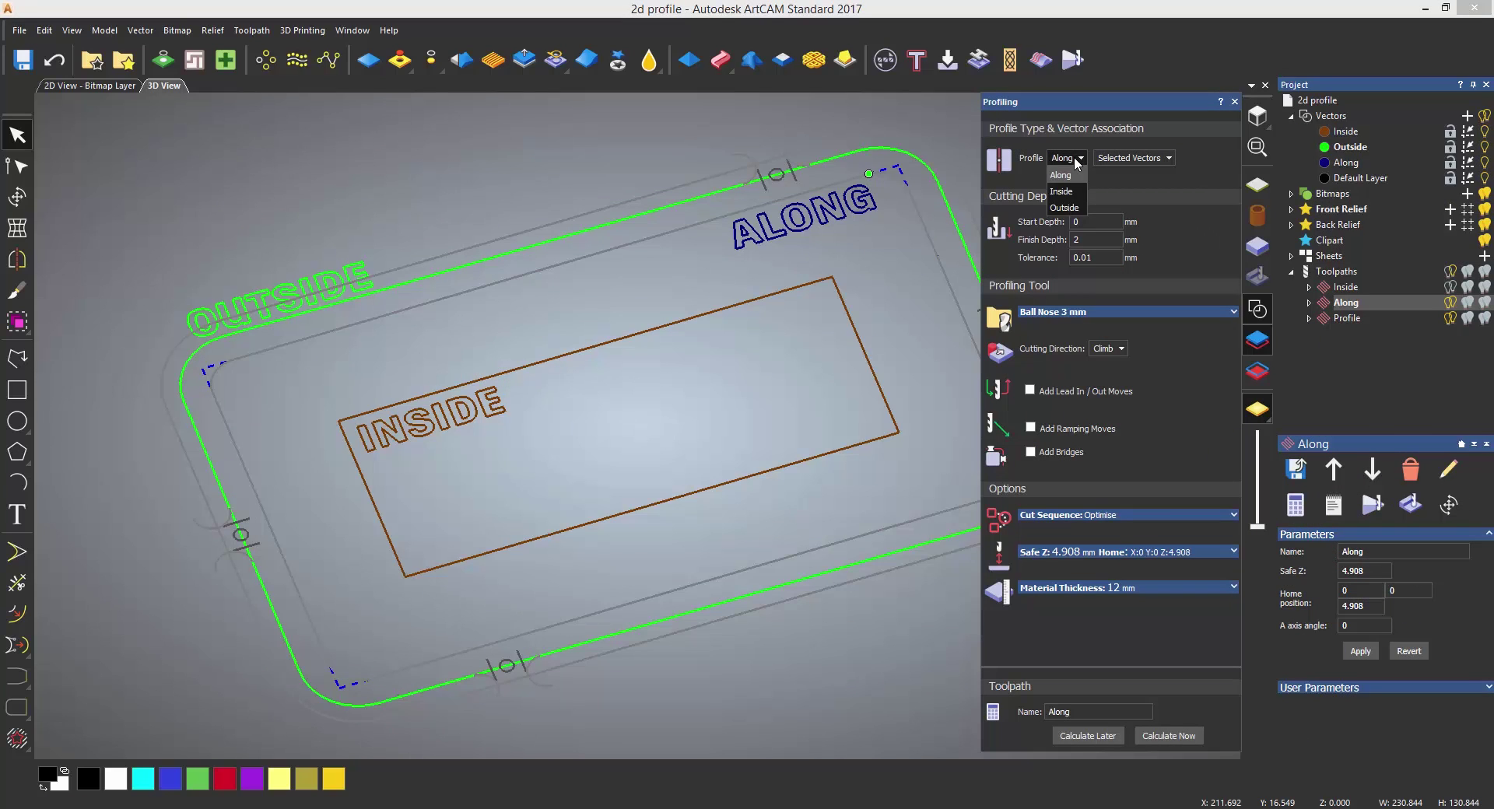
Step: Recalculate the Along toolpath on the Along vector layer, then start simulating it
click(1155, 161)
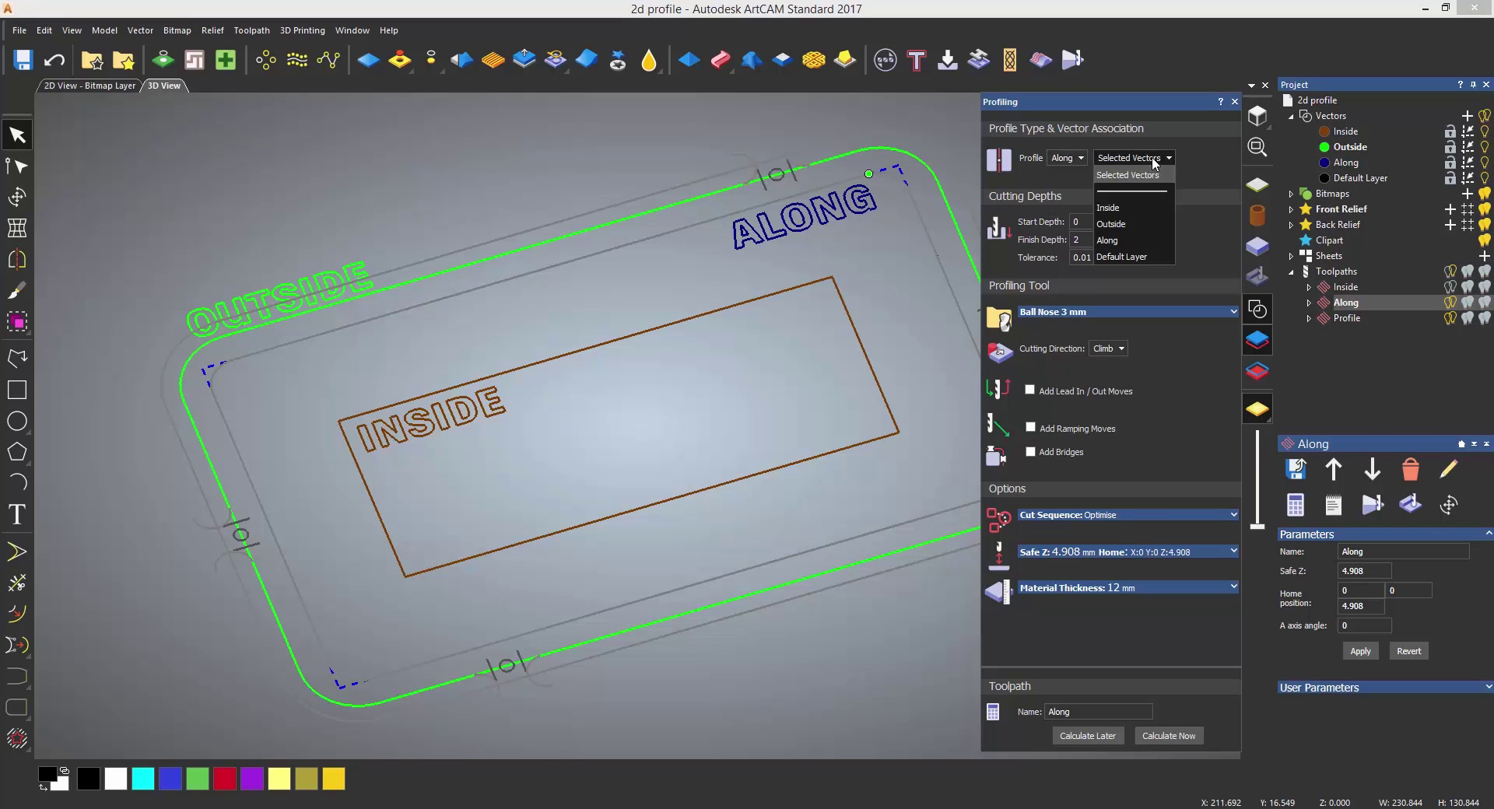
click(1133, 243)
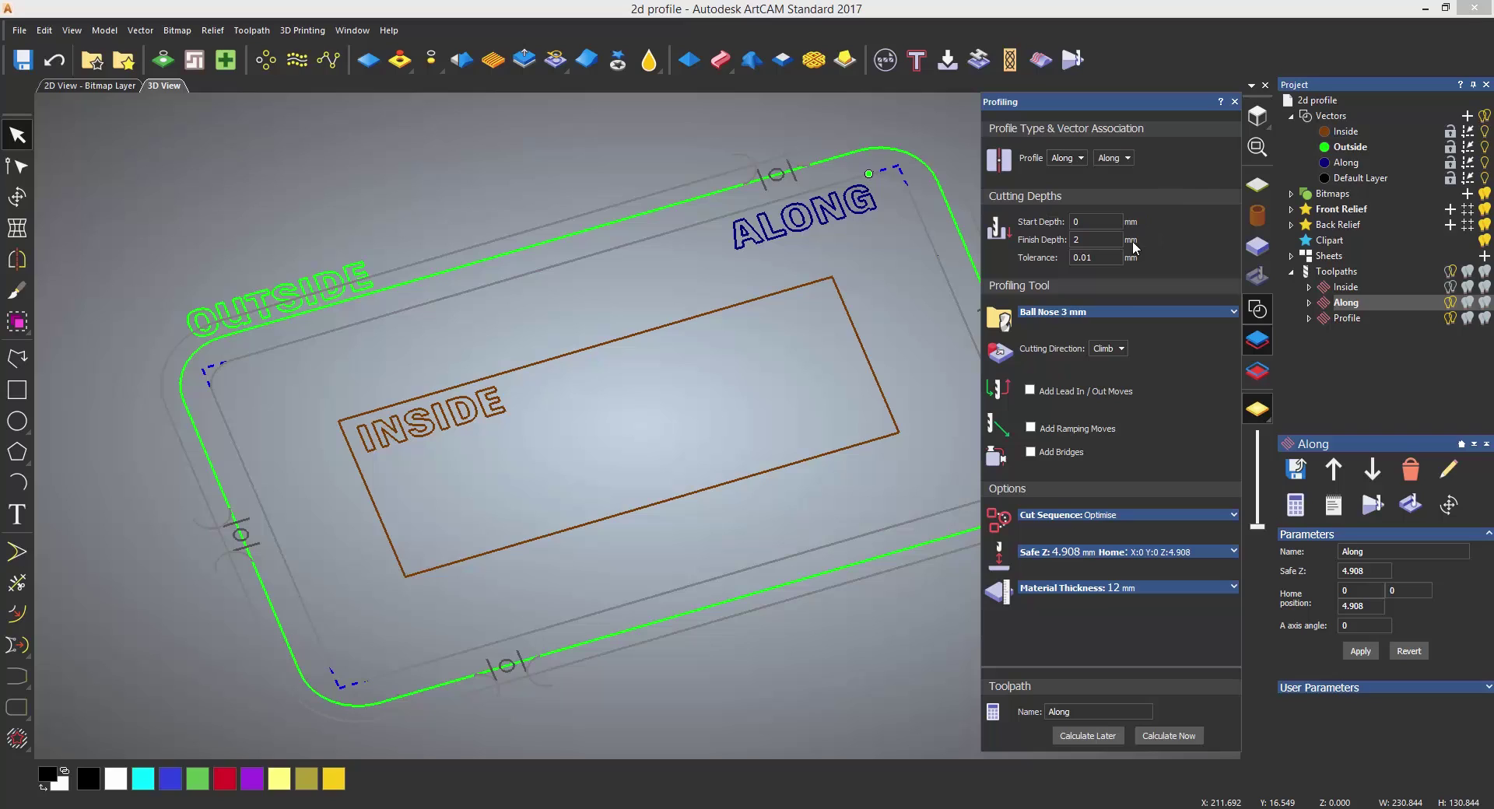
click(1172, 736)
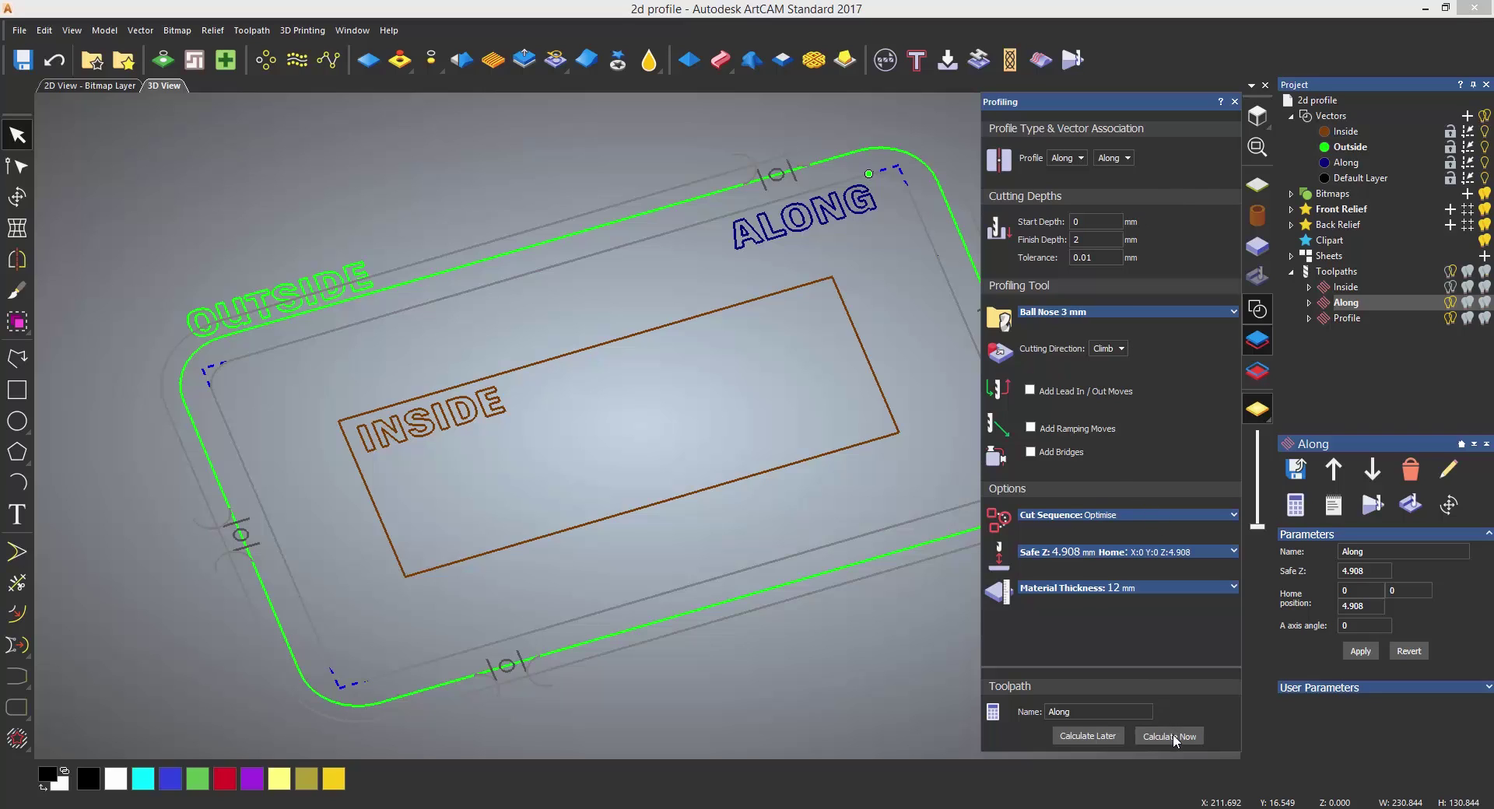
click(1234, 101)
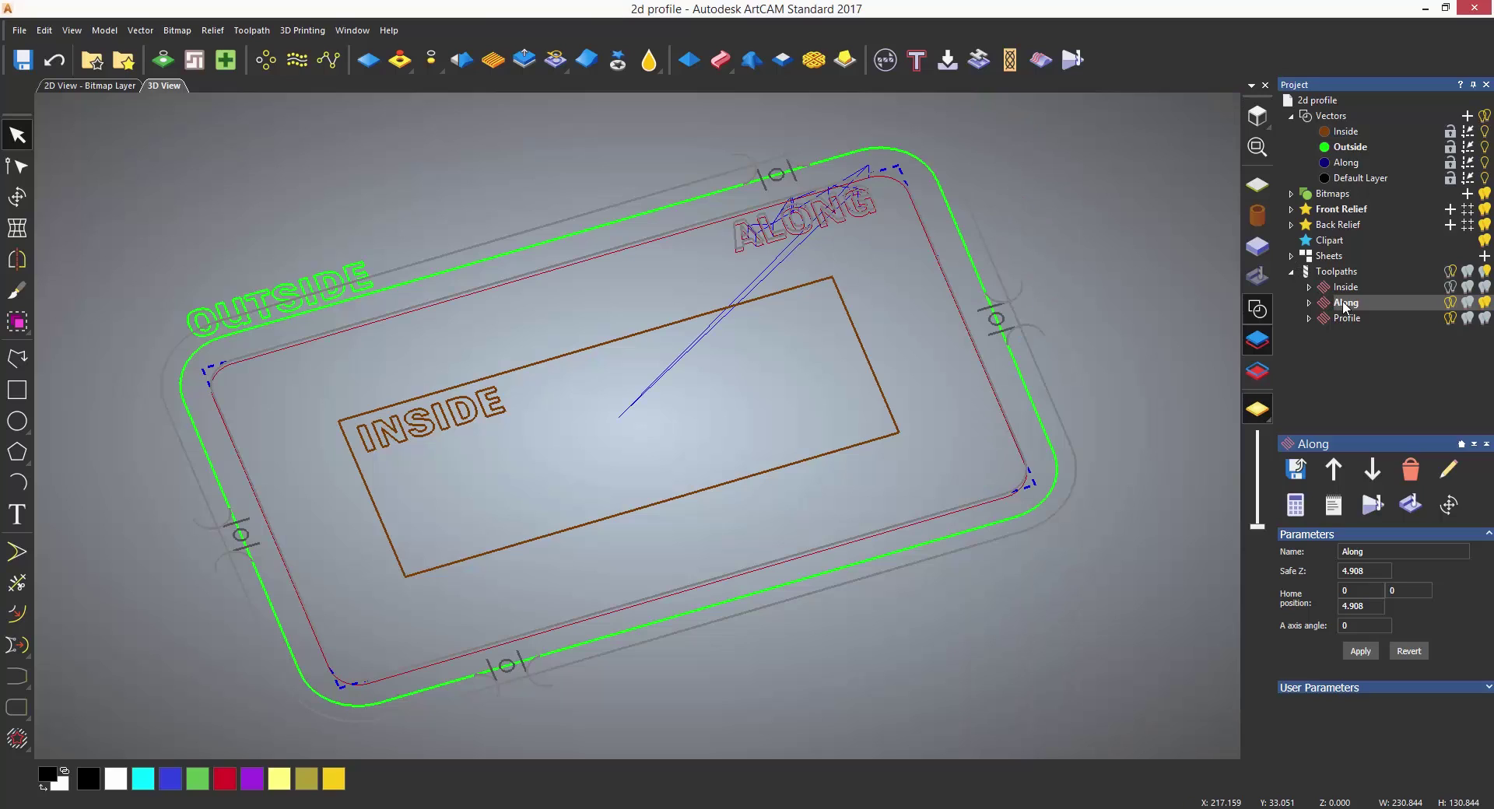
right_click(1346, 307)
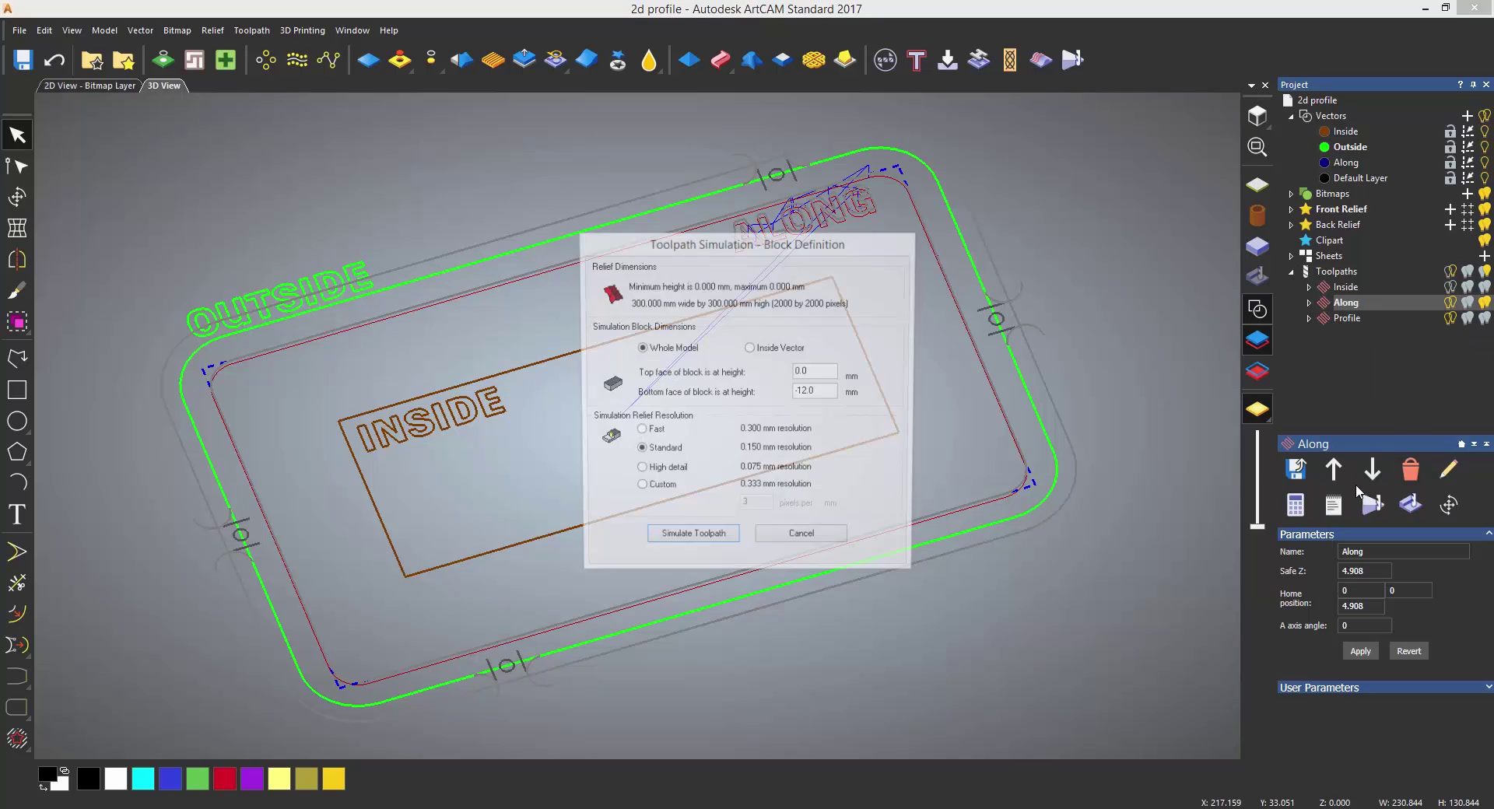